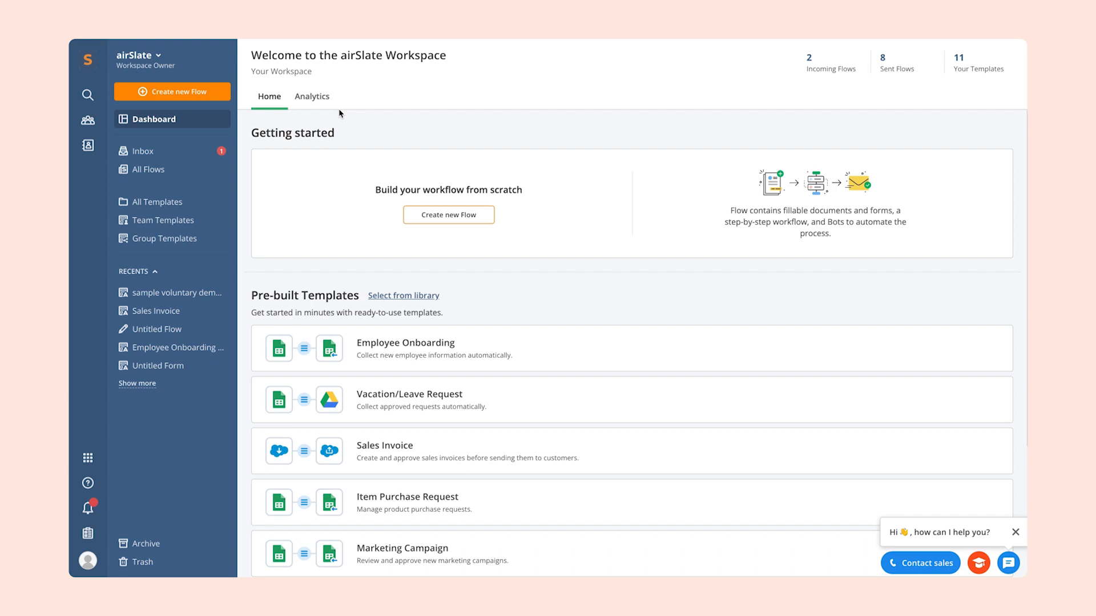
# Step: Create a new Flow and start adding documents to it
pyautogui.click(222, 98)
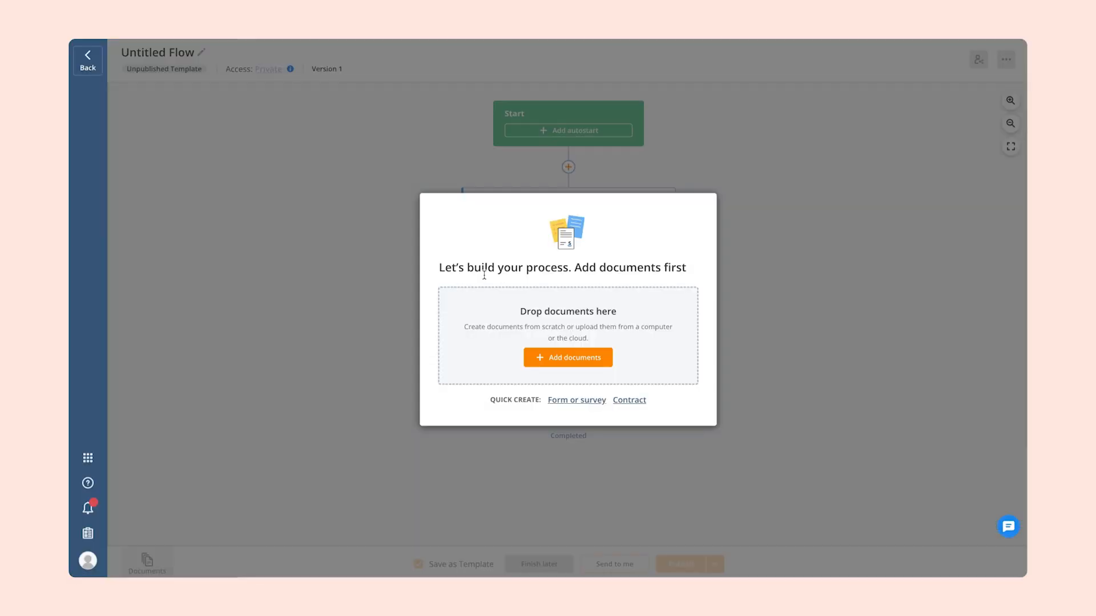
pyautogui.click(572, 359)
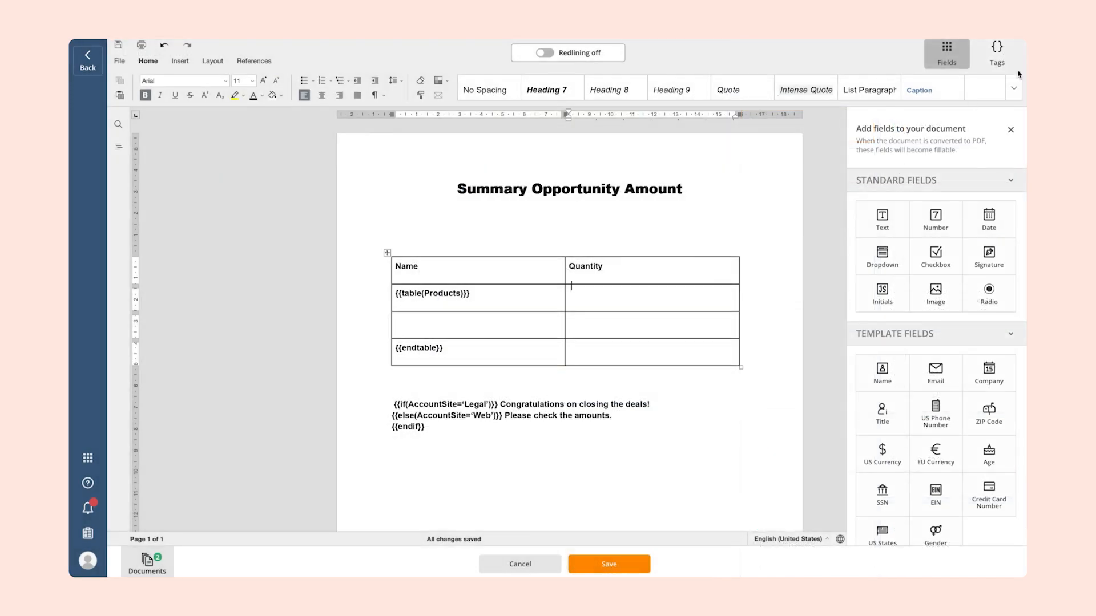
# Step: Generate an Insert text tag for the OpportunityName field with Text formatting, place it in the blank cell below {{table(Products)}}, and save the document
pyautogui.click(1014, 64)
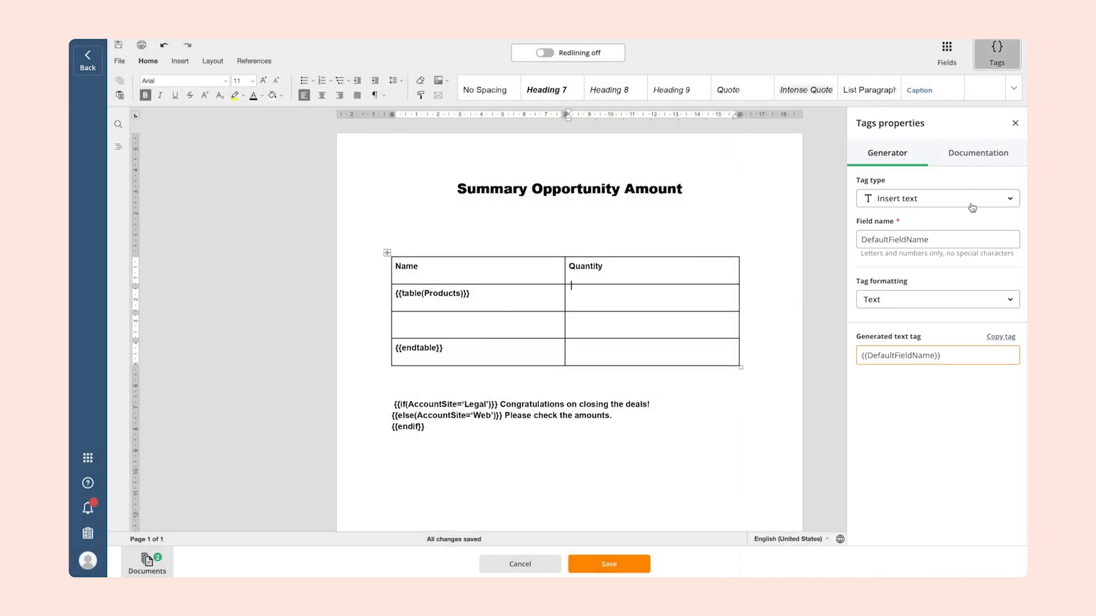
pyautogui.click(956, 239)
pyautogui.doubleClick(956, 239)
pyautogui.write('OpportunityName')
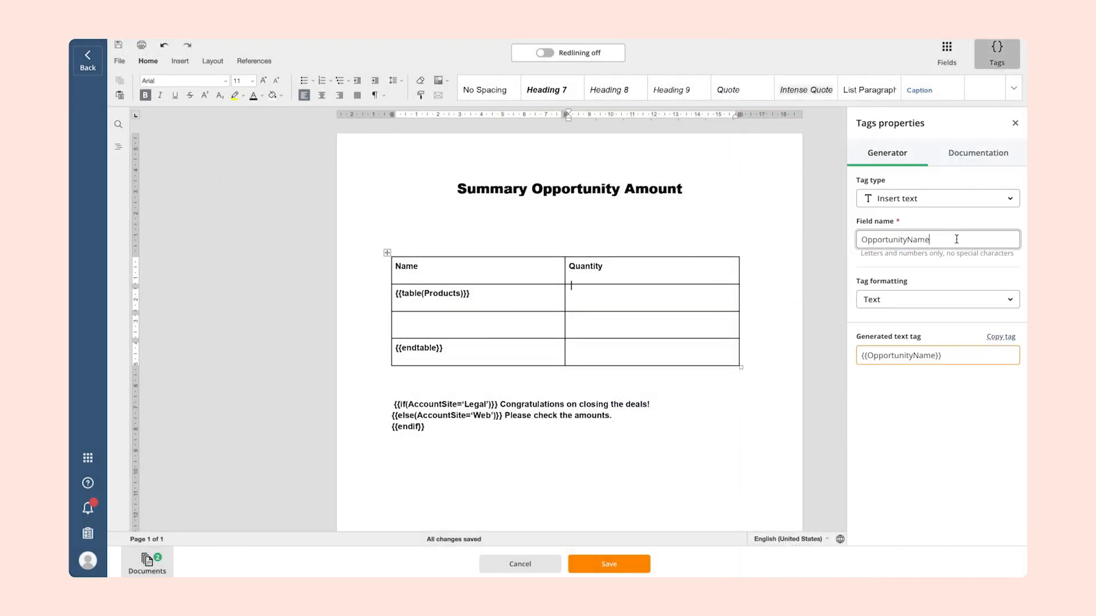
pyautogui.click(958, 266)
pyautogui.click(952, 299)
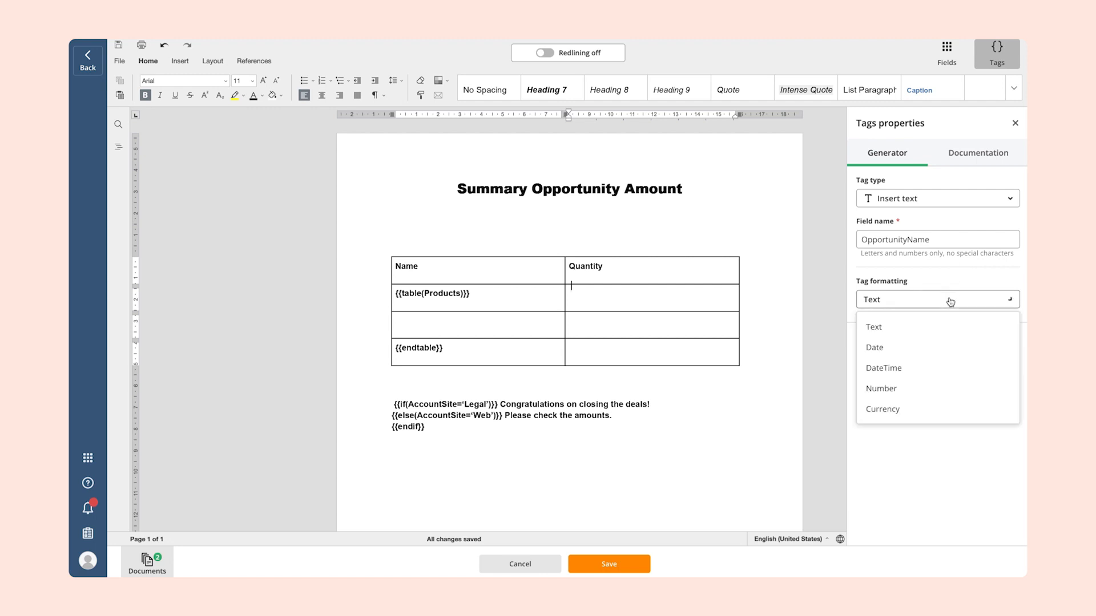
pyautogui.click(918, 325)
pyautogui.click(530, 325)
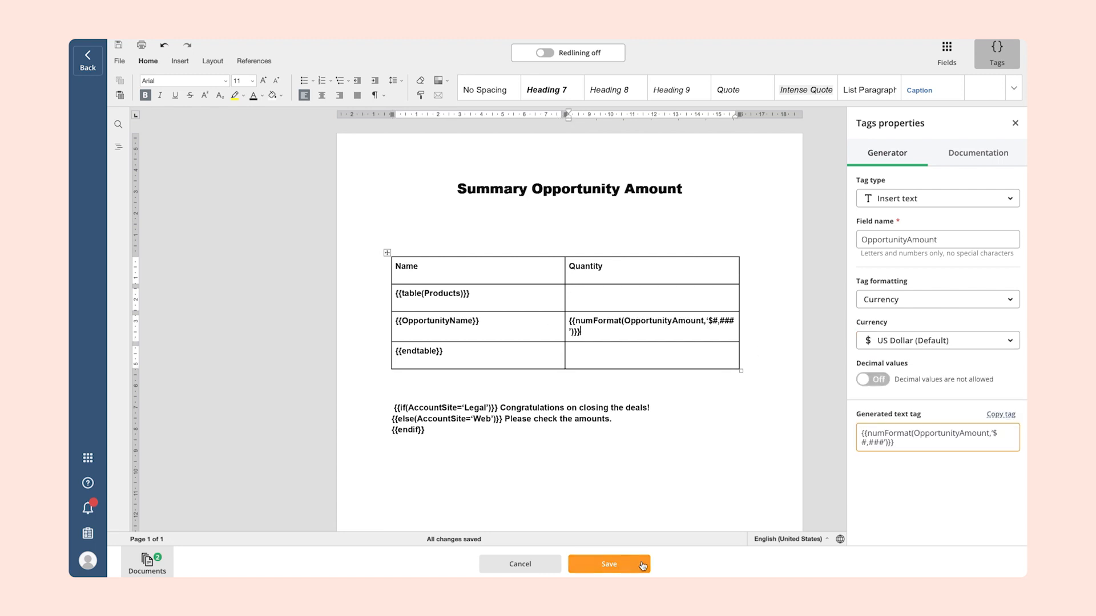
pyautogui.click(642, 566)
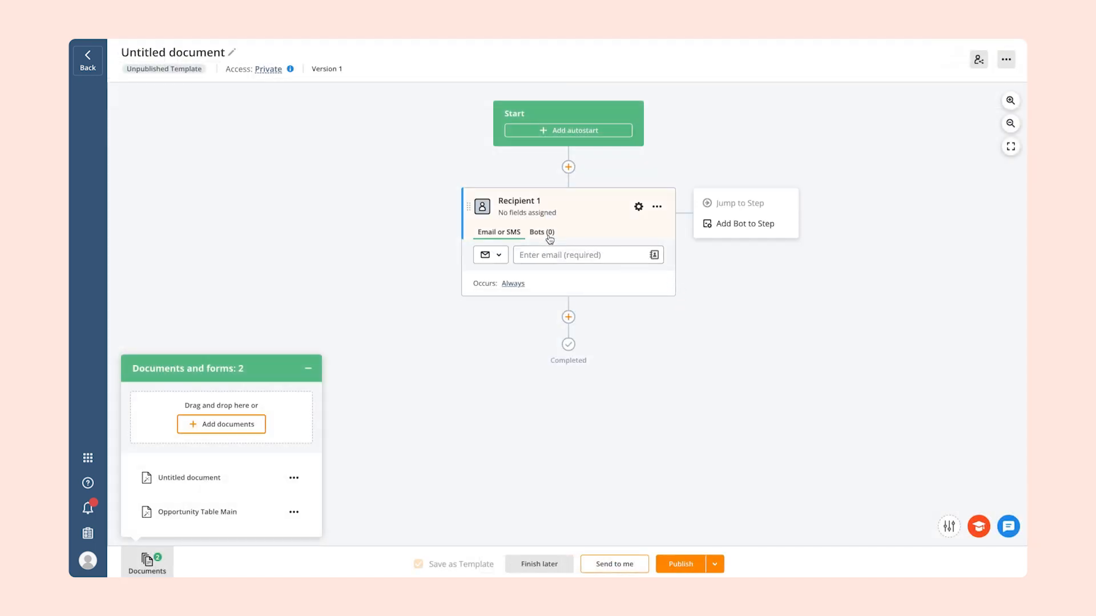
# Step: Install the Pre-fill from Salesforce Records Bot on the Recipient 1 step
pyautogui.click(547, 233)
pyautogui.click(554, 262)
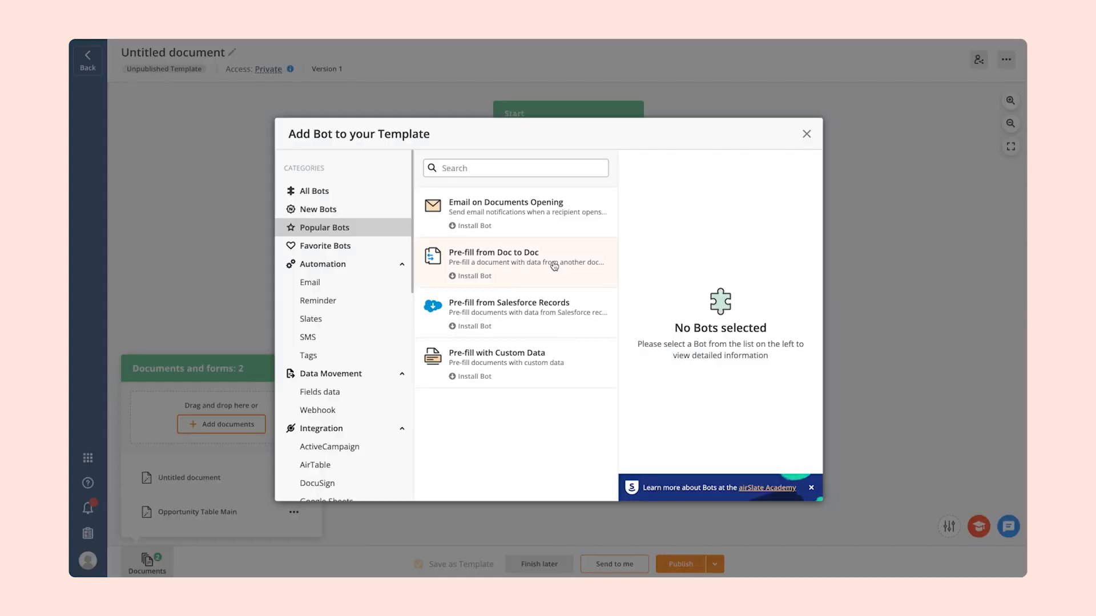
pyautogui.click(558, 317)
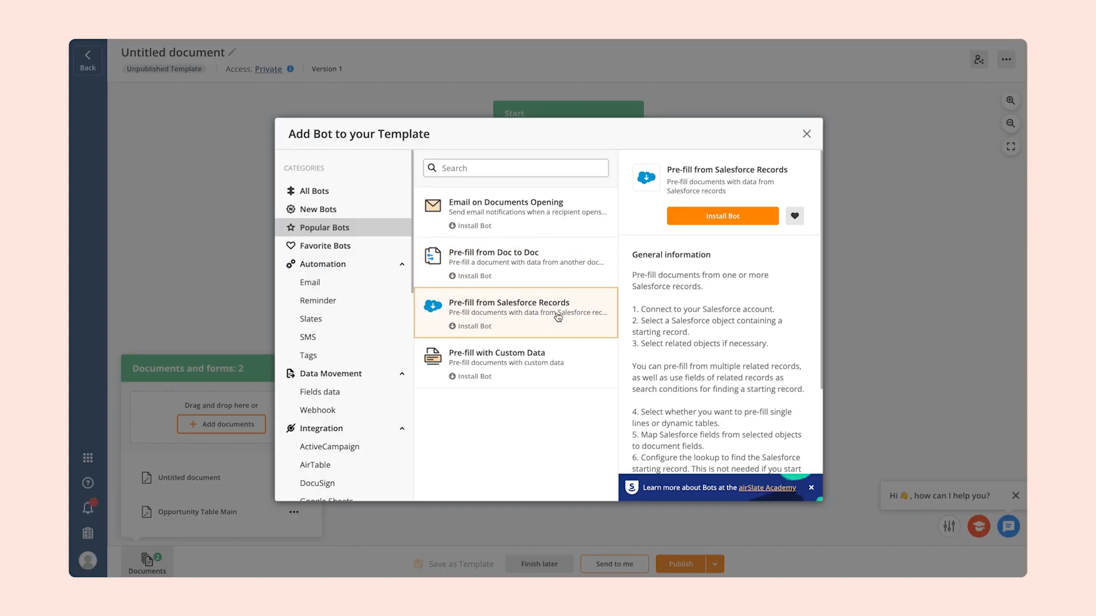
pyautogui.click(688, 222)
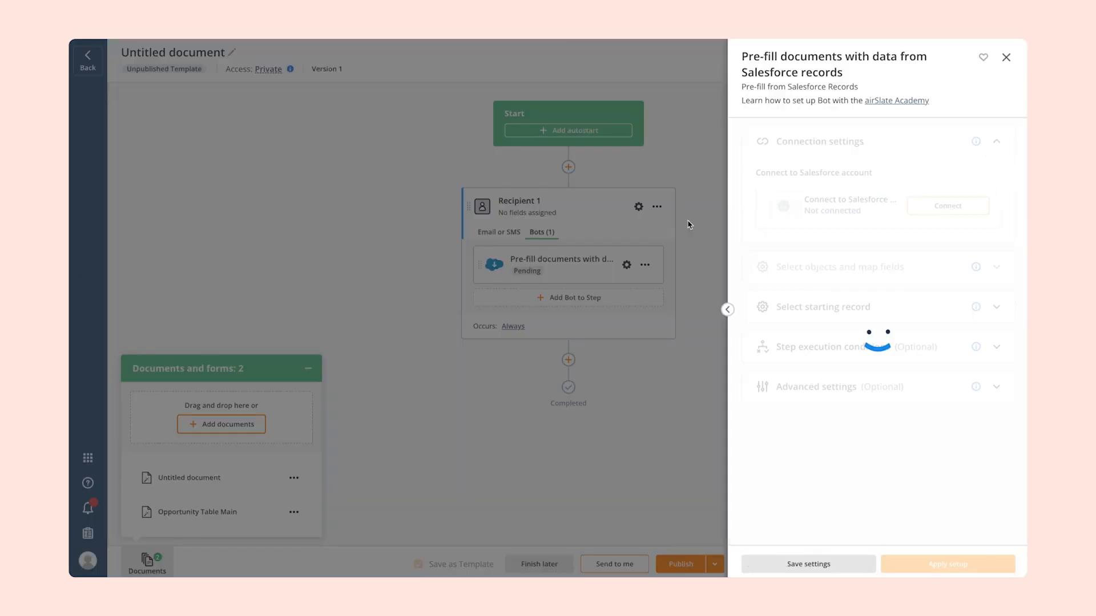
# Step: Connect the Bot to the Salesforce account and map fields of the Opportunity base object to the document fields
pyautogui.click(918, 217)
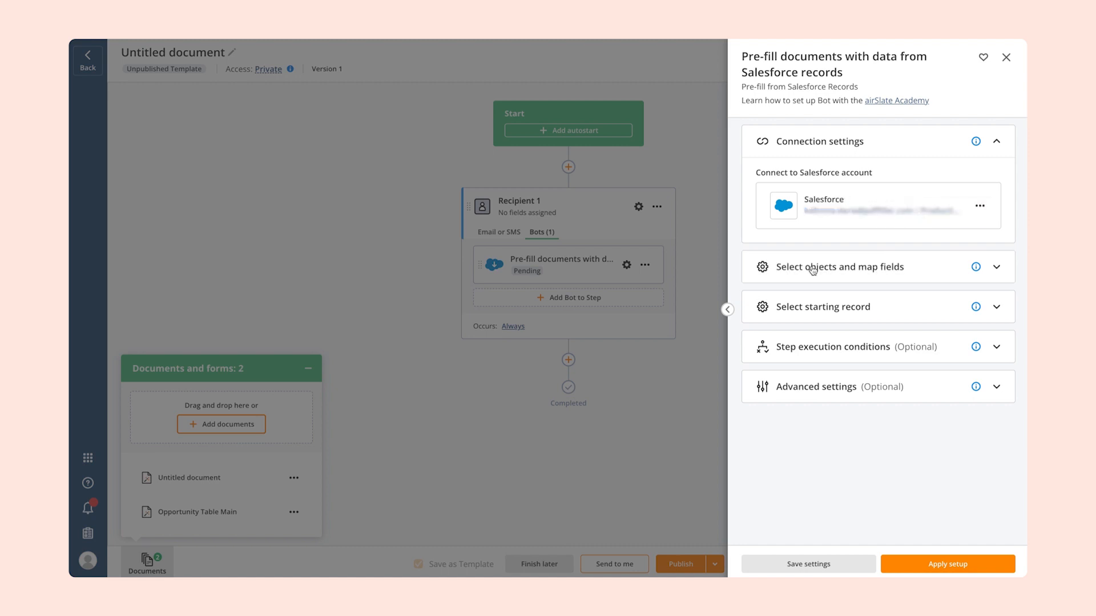
pyautogui.click(813, 268)
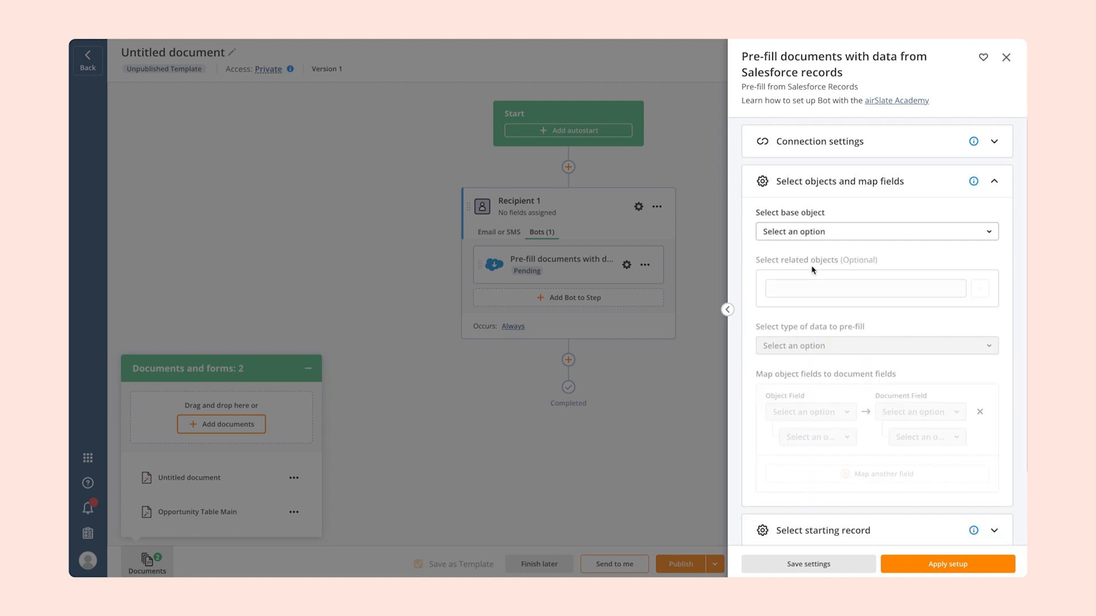
pyautogui.click(810, 242)
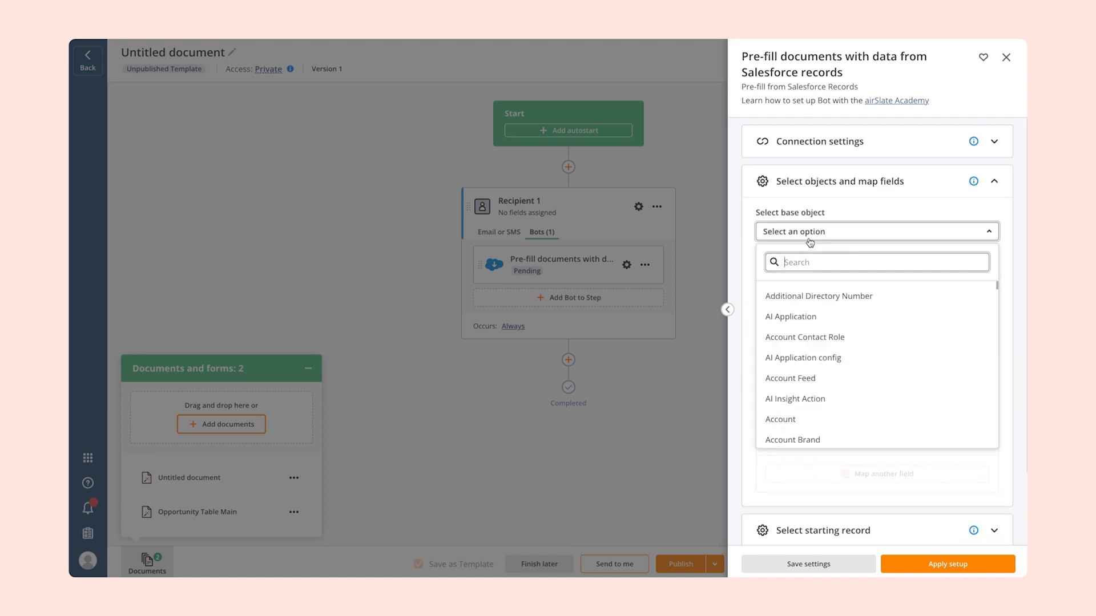
pyautogui.write('Opp')
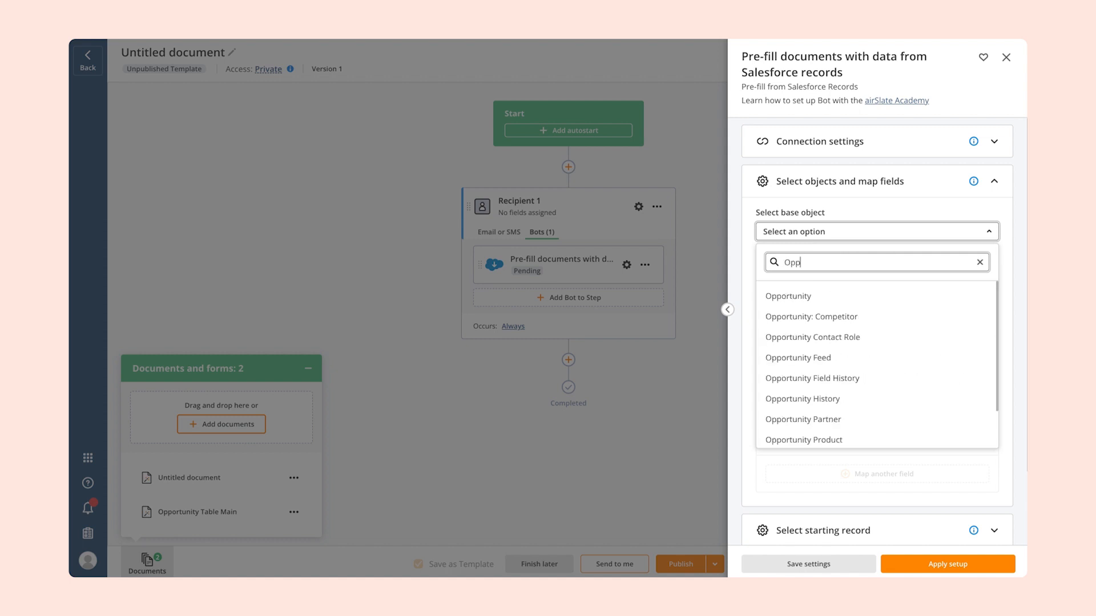
pyautogui.click(809, 295)
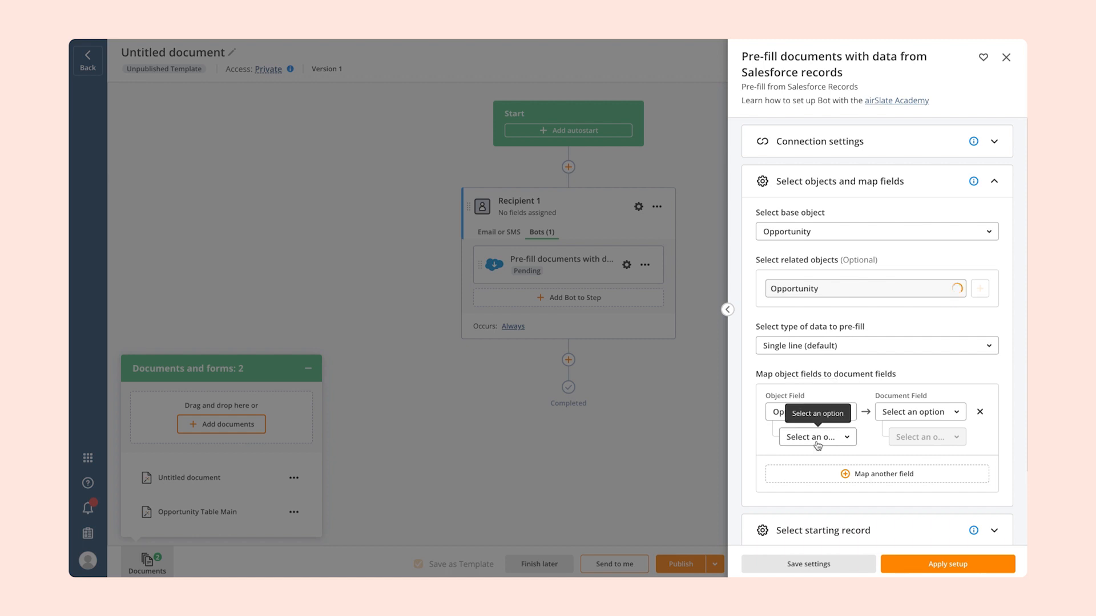
pyautogui.click(813, 439)
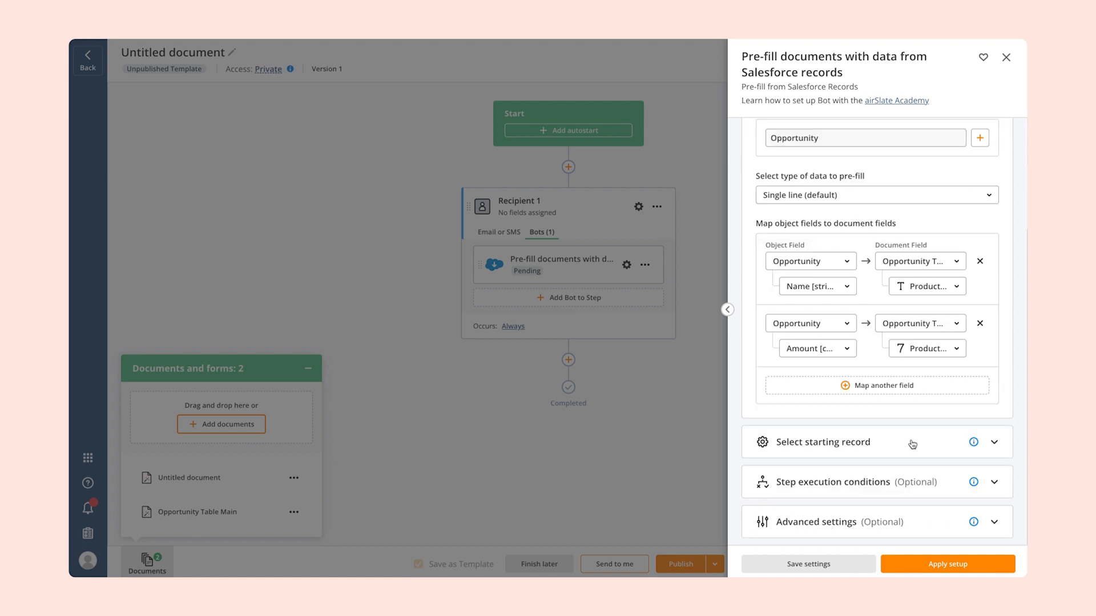
# Step: Review the record information sources for the starting record and keep Start from Salesforce selected
pyautogui.click(910, 443)
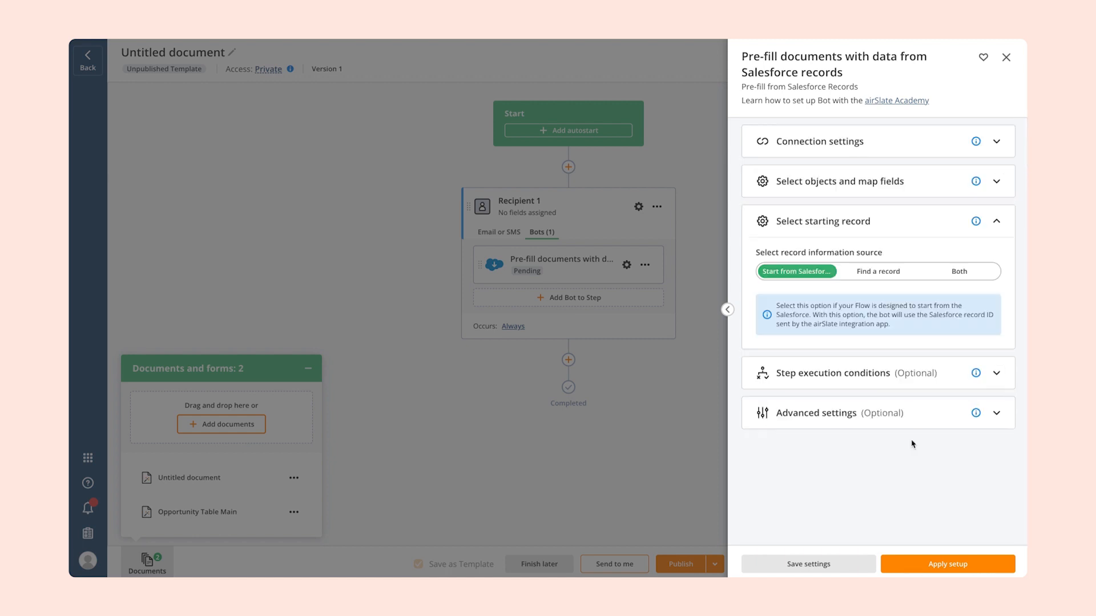
pyautogui.click(886, 277)
pyautogui.click(943, 277)
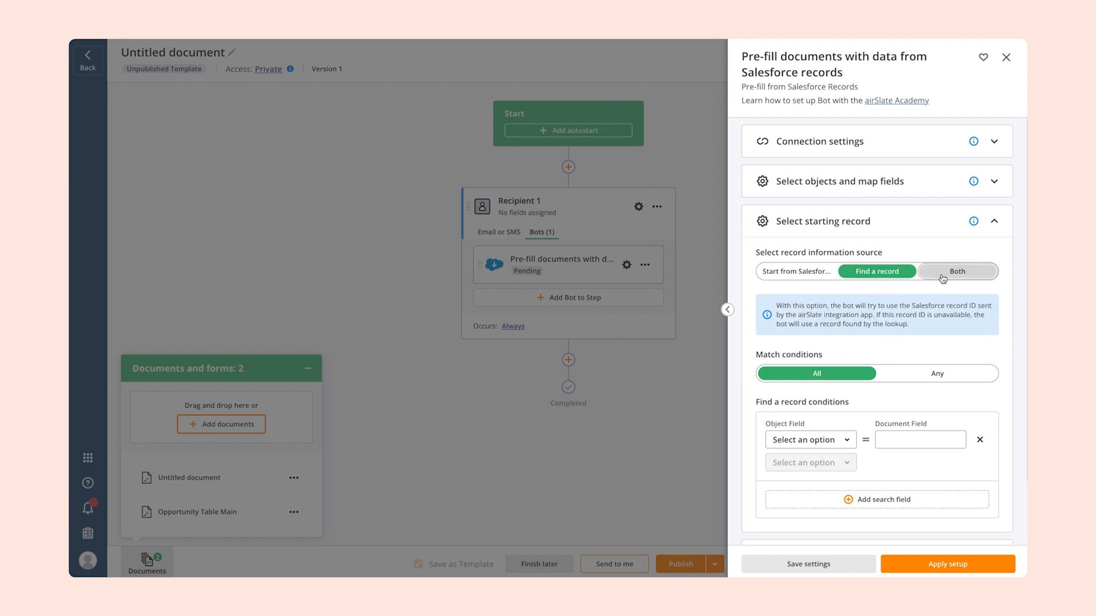
pyautogui.click(831, 275)
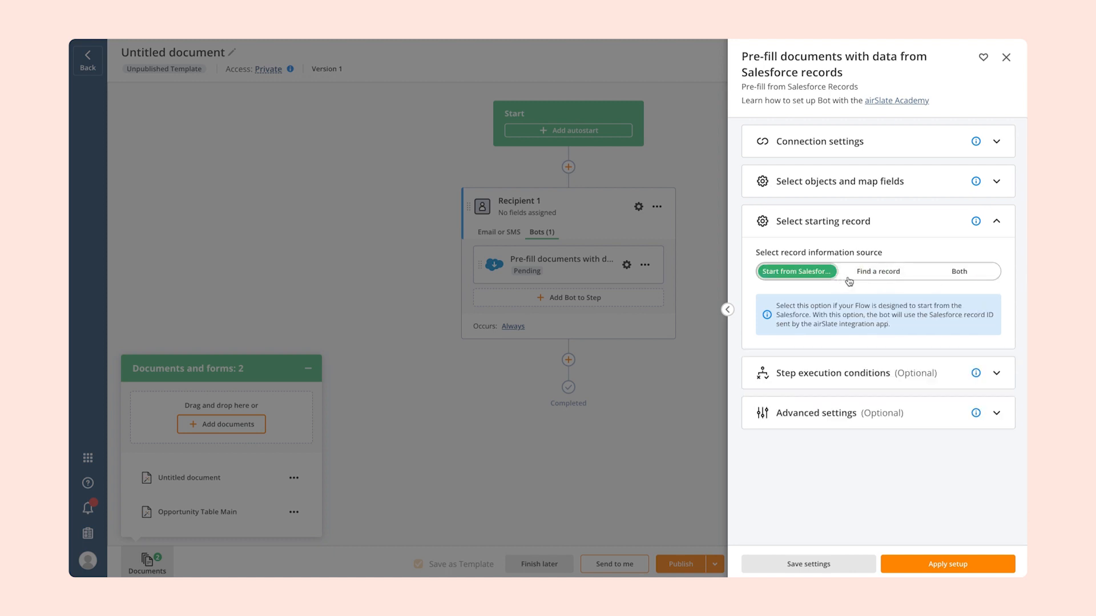
# Step: Set the Bot's step execution condition to When the Flow and apply the setup
pyautogui.click(868, 375)
pyautogui.click(856, 321)
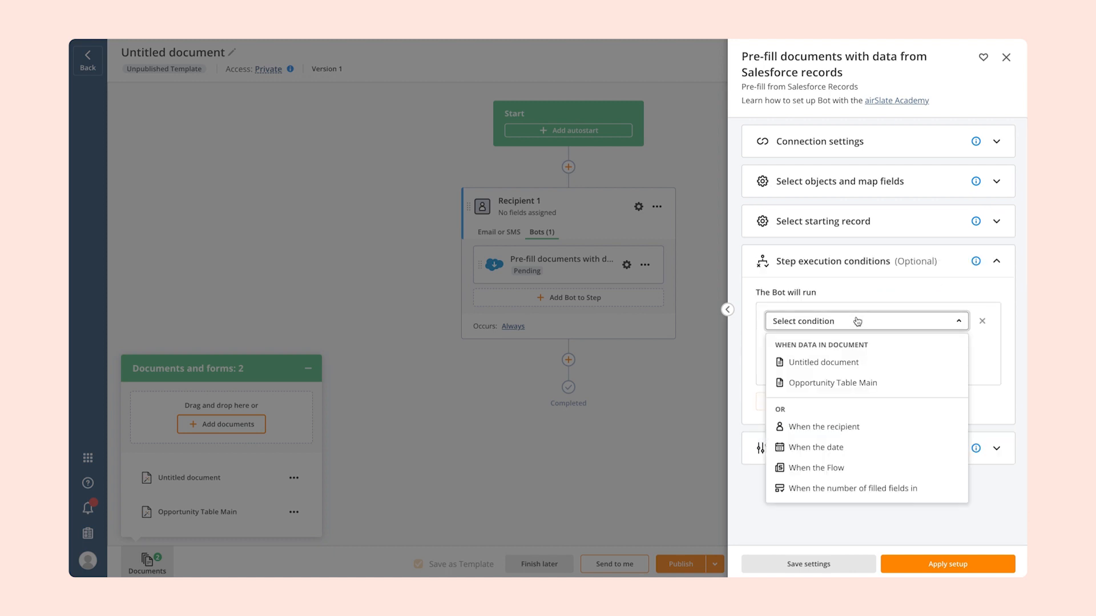
pyautogui.click(816, 468)
pyautogui.click(923, 565)
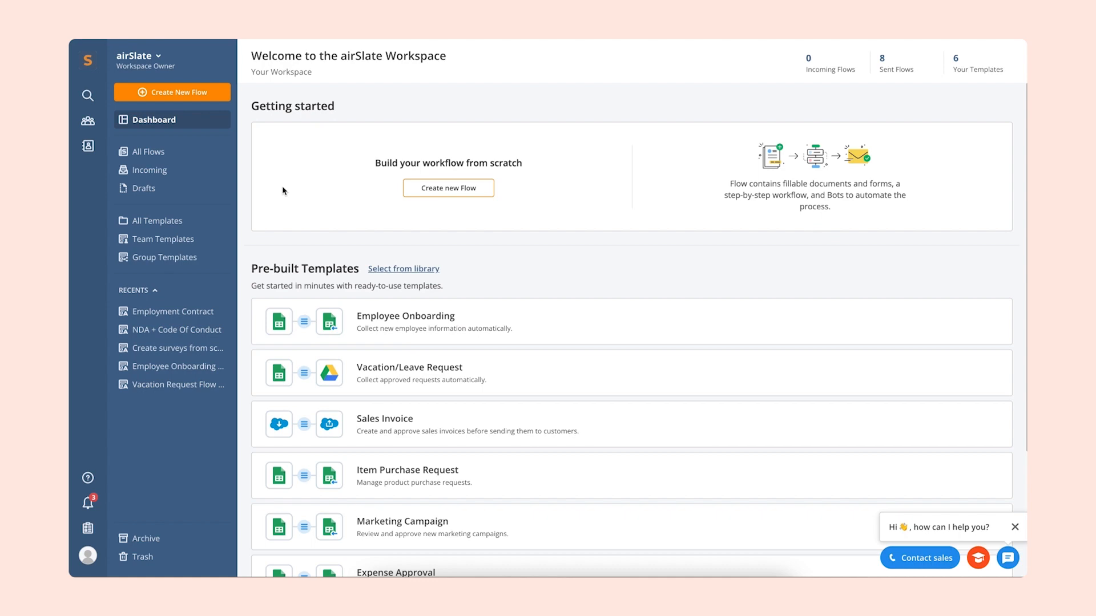
# Step: Open the pre-built template library from the dashboard and browse its Flow templates and categories
pyautogui.click(420, 274)
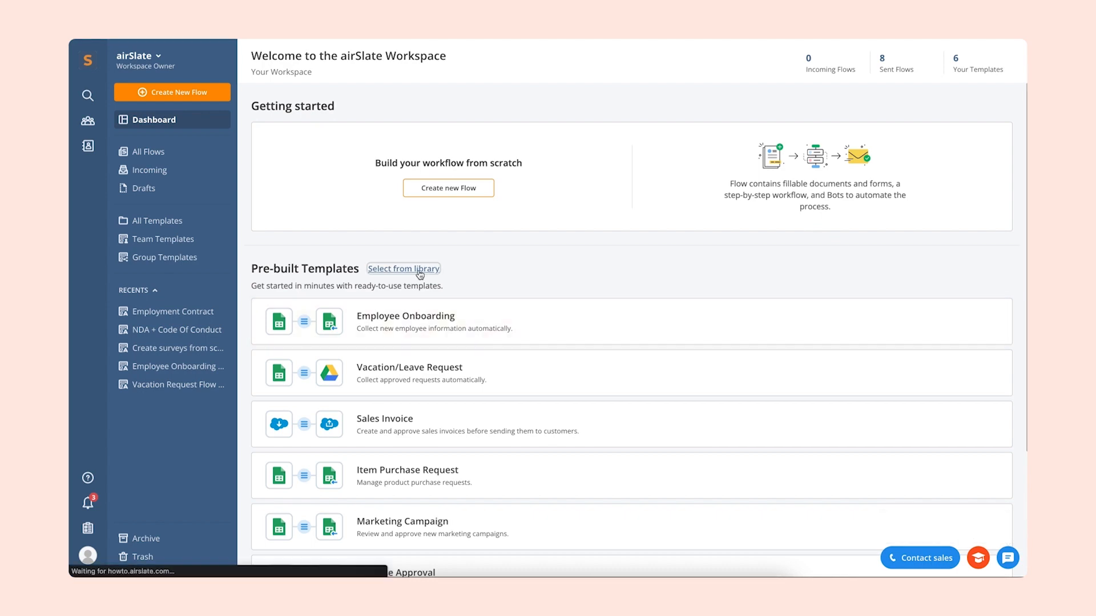
pyautogui.scroll(-6, 303, 392)
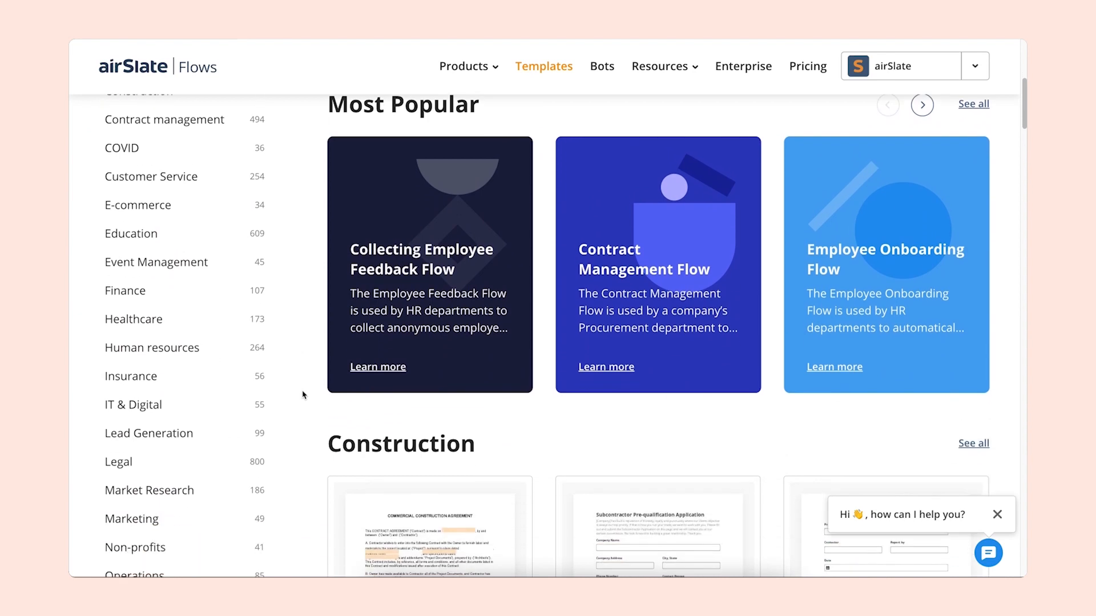
pyautogui.scroll(-6, 303, 395)
pyautogui.scroll(-4, 303, 395)
pyautogui.moveTo(354, 385)
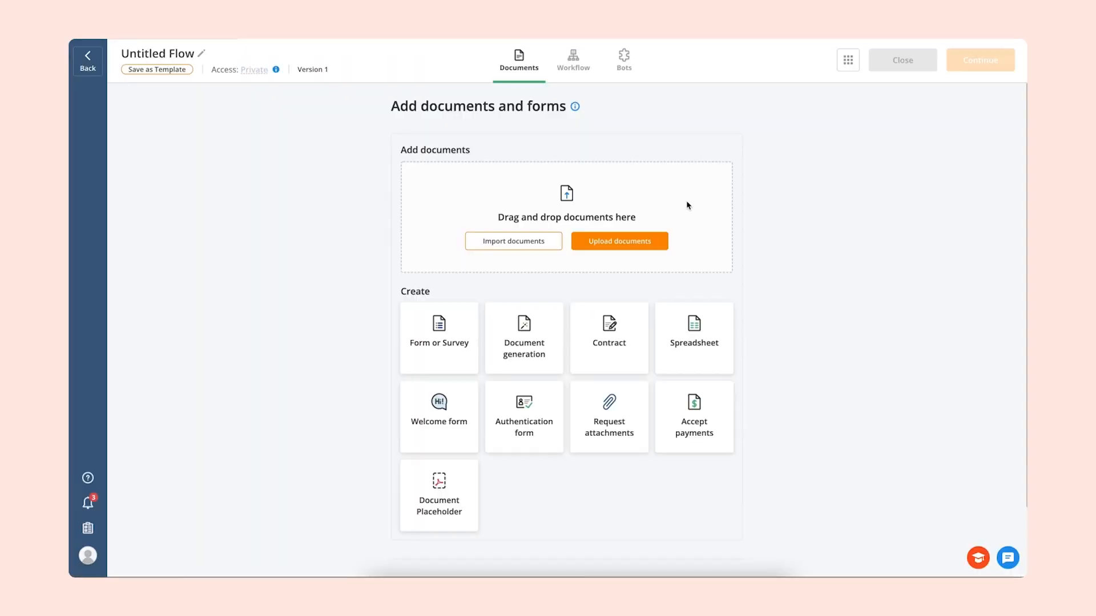
# Step: Upload the Employment Contract document to the untitled Flow
pyautogui.click(649, 246)
pyautogui.doubleClick(508, 241)
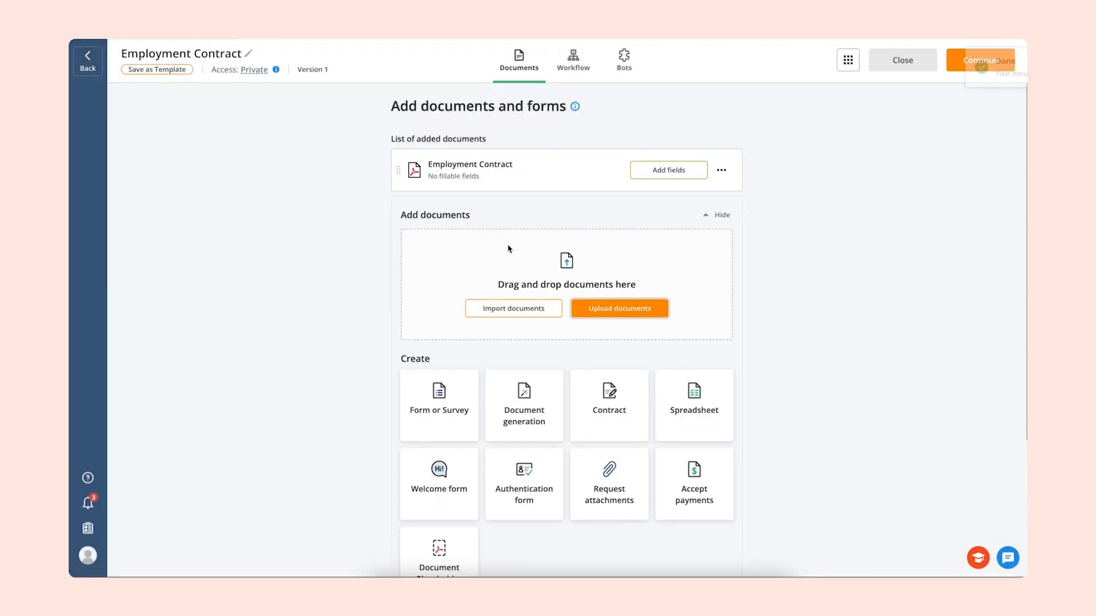
# Step: Add a text field under Email and a date field under Date of Birth in the Employment Contract, fitted to their boxes
pyautogui.click(640, 171)
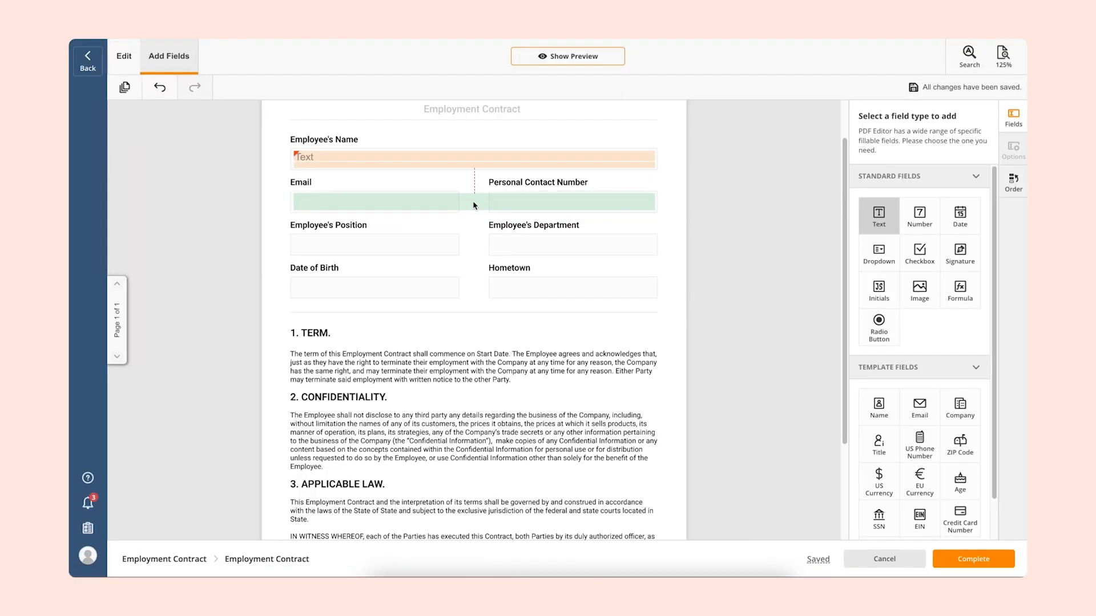
pyautogui.click(654, 205)
pyautogui.moveTo(655, 202); pyautogui.dragTo(455, 200)
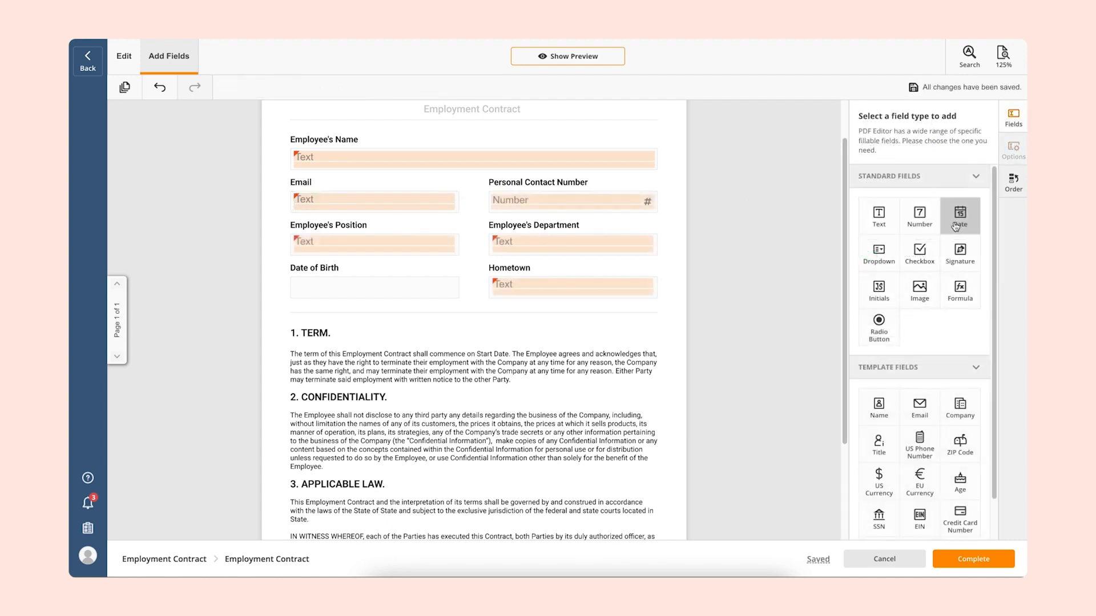
pyautogui.moveTo(959, 215); pyautogui.dragTo(455, 287)
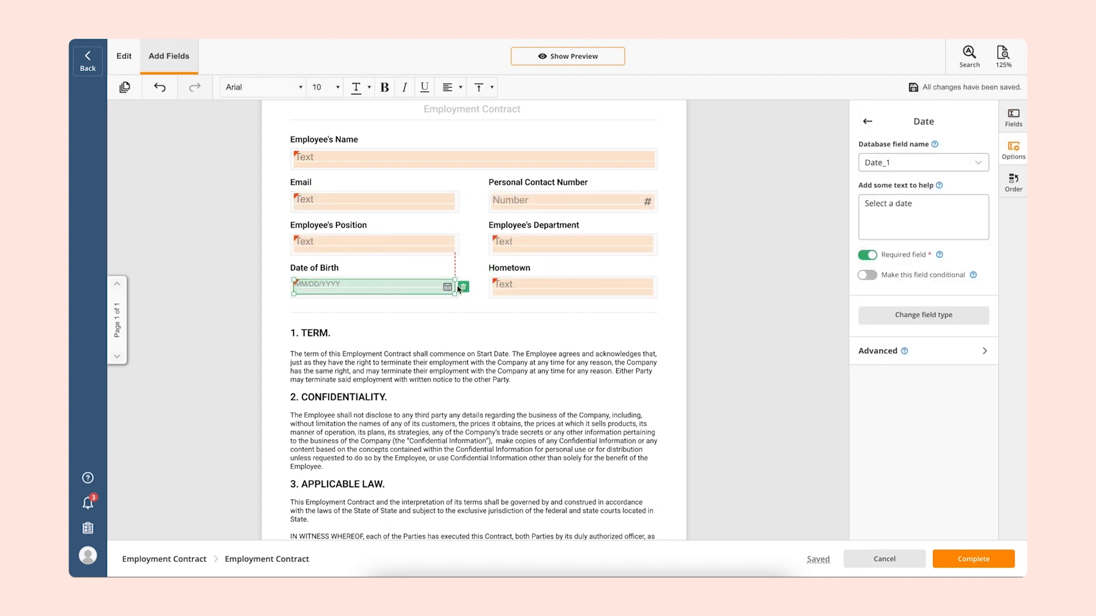
pyautogui.click(517, 327)
# Step: Place a Signature field in the signing area at the end of the contract and adjust its width
pyautogui.scroll(-3, 517, 327)
pyautogui.moveTo(960, 250)
pyautogui.mouseDown()
pyautogui.moveTo(425, 460)
pyautogui.moveTo(587, 512)
pyautogui.moveTo(631, 472)
pyautogui.moveTo(644, 476)
pyautogui.mouseUp()
pyautogui.moveTo(524, 479); pyautogui.dragTo(561, 478)
pyautogui.moveTo(686, 478); pyautogui.dragTo(630, 479)
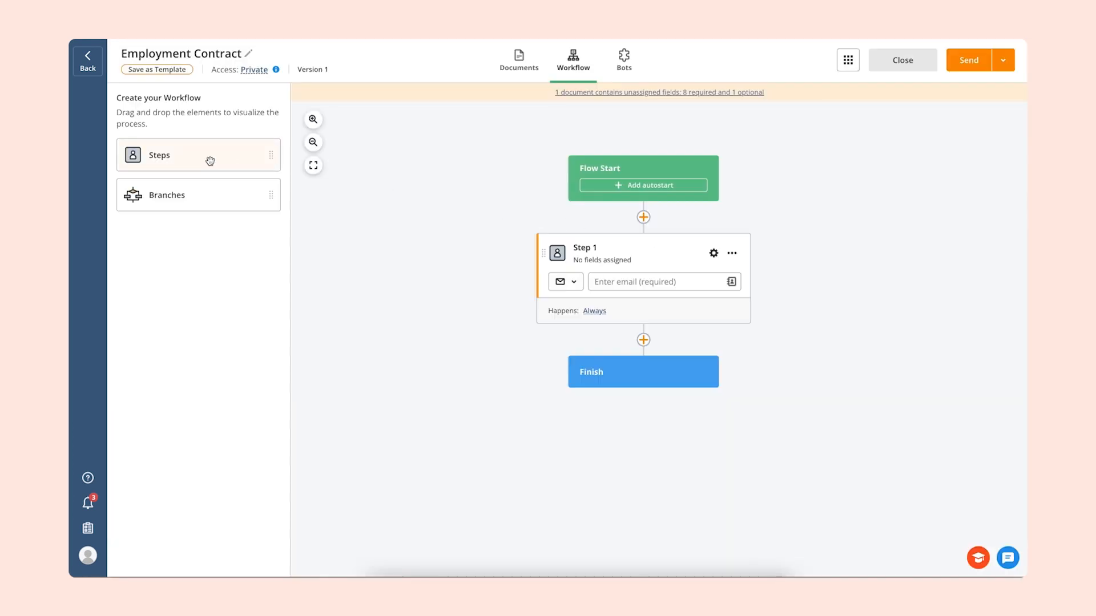
# Step: Add a second step before Finish in the workflow and assign all Employment Contract fields to the Employee step
pyautogui.moveTo(210, 162); pyautogui.dragTo(641, 354)
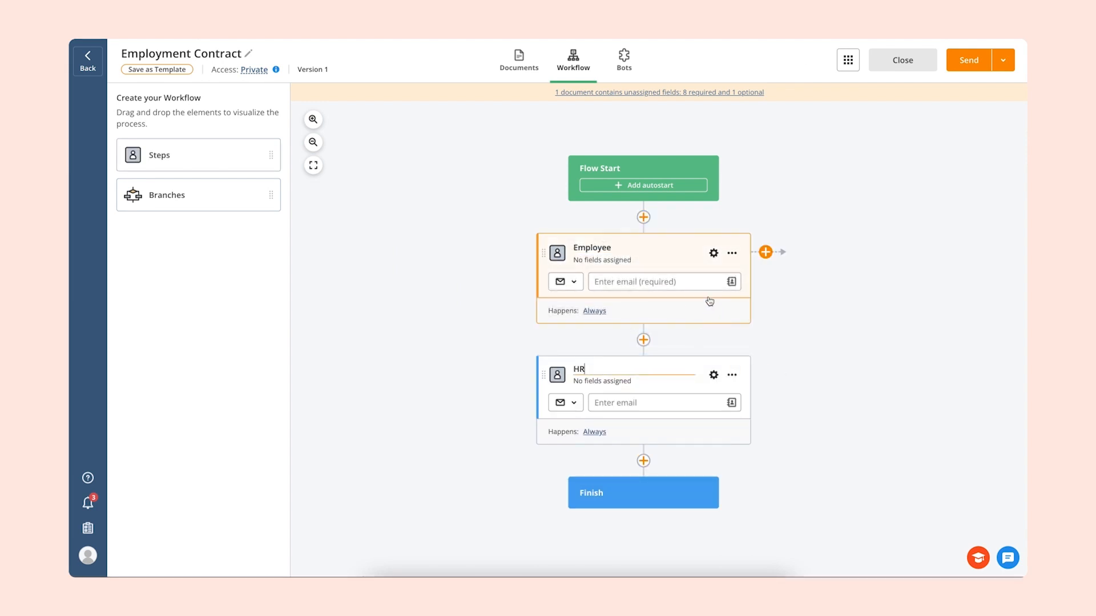
pyautogui.click(713, 254)
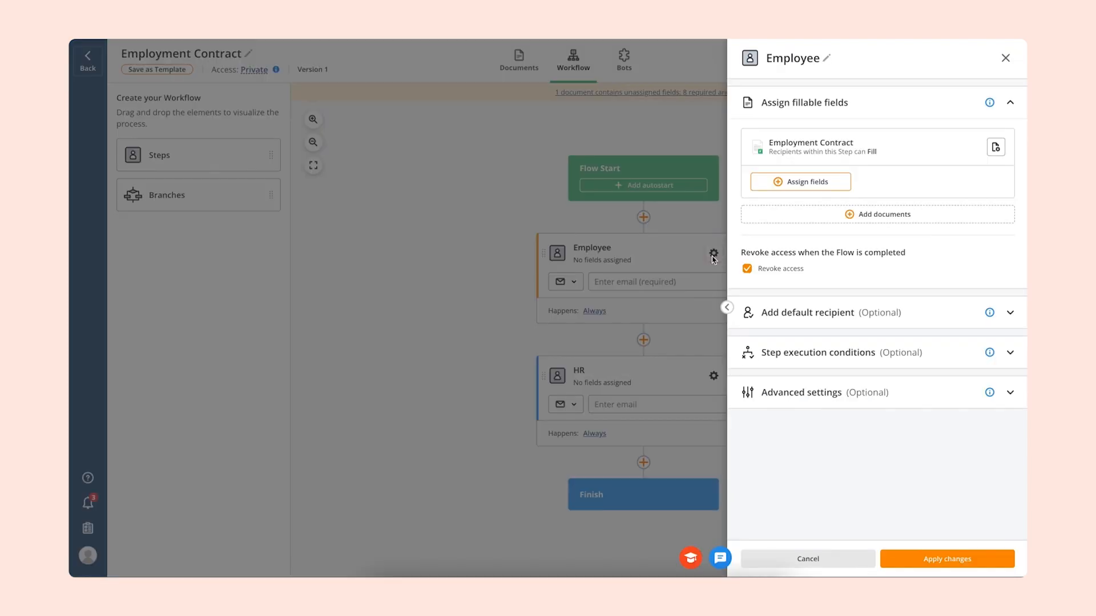
pyautogui.click(765, 184)
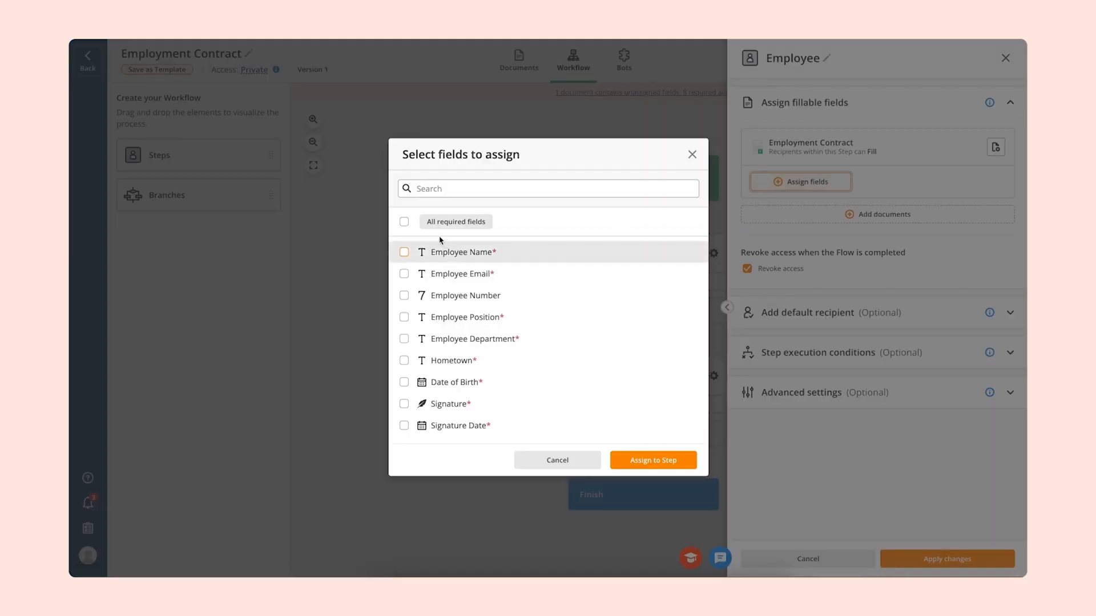
pyautogui.click(403, 222)
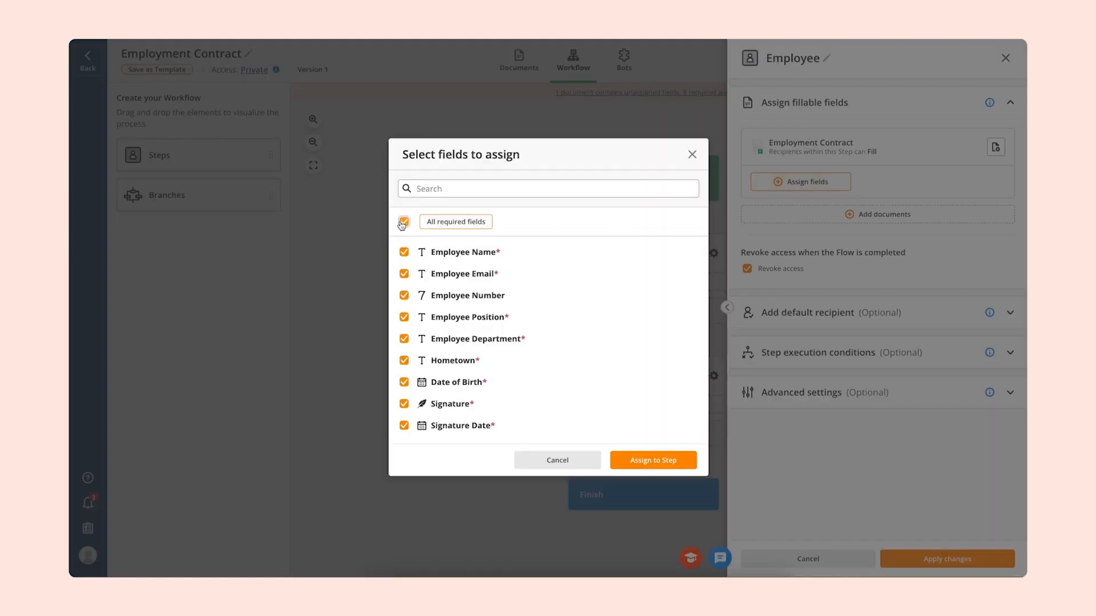
pyautogui.click(636, 460)
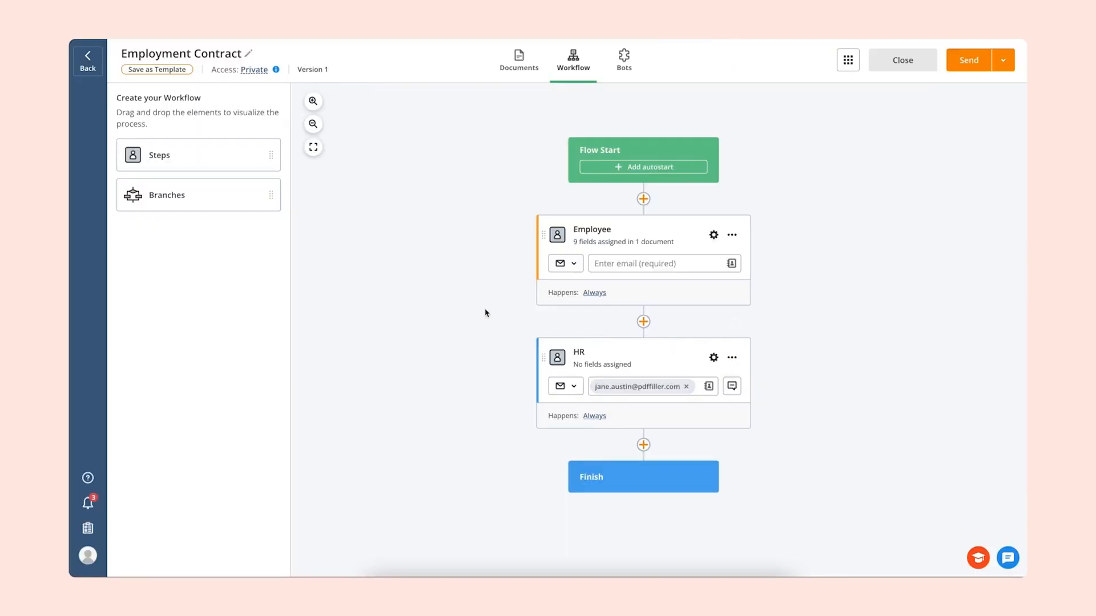
# Step: Add a branch between the Employee and HR steps of the workflow
pyautogui.moveTo(225, 194); pyautogui.dragTo(684, 330)
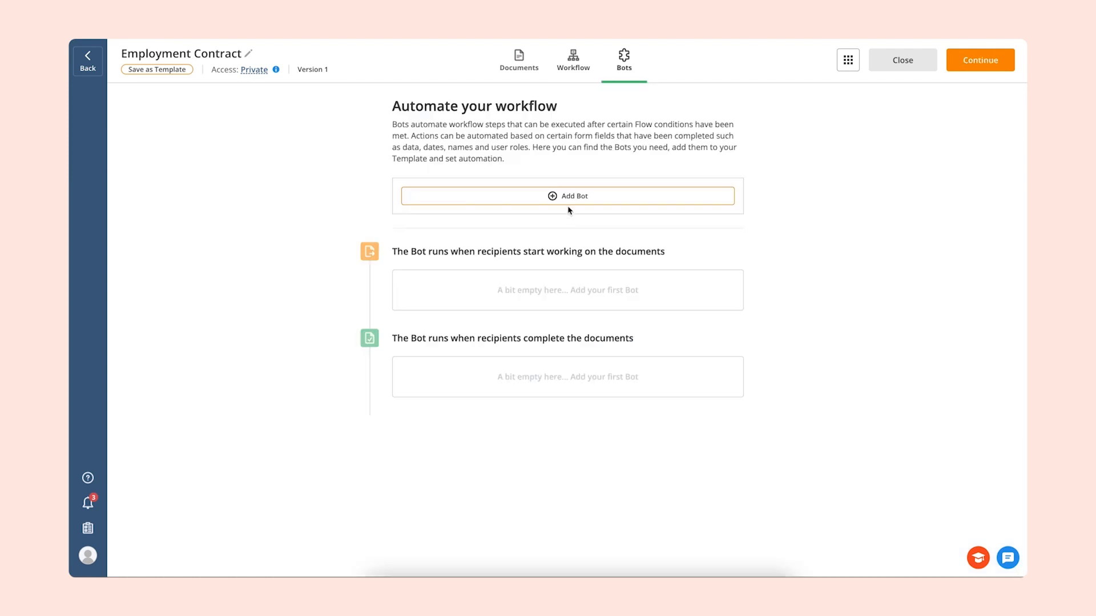
# Step: Install the Email on Documents Completion Bot in the Employment Contract Flow and include anyone who will complete the document as an email recipient
pyautogui.click(568, 200)
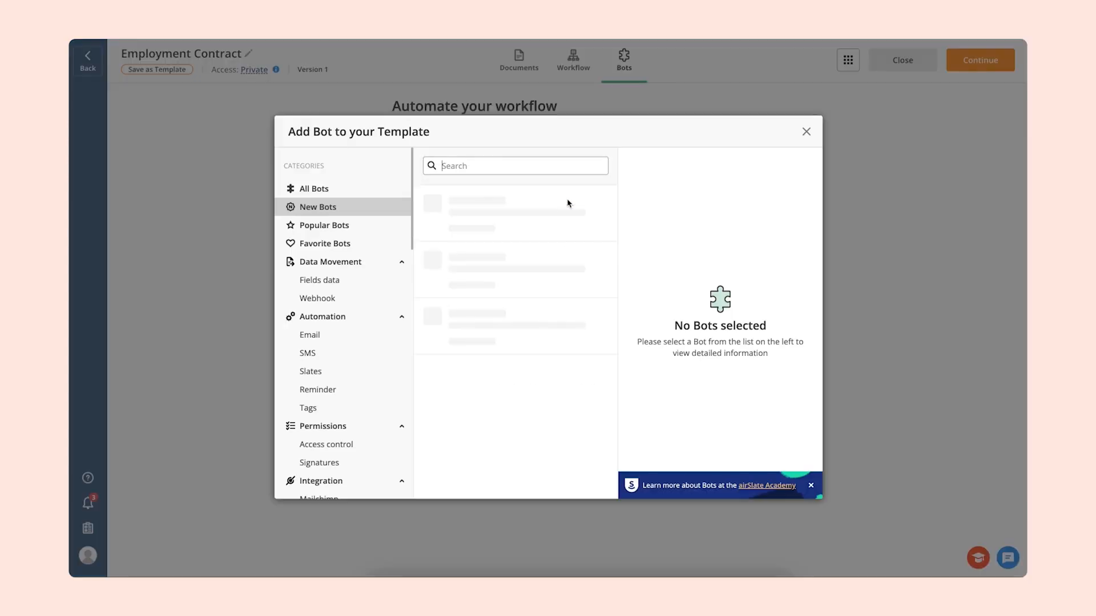
pyautogui.click(386, 333)
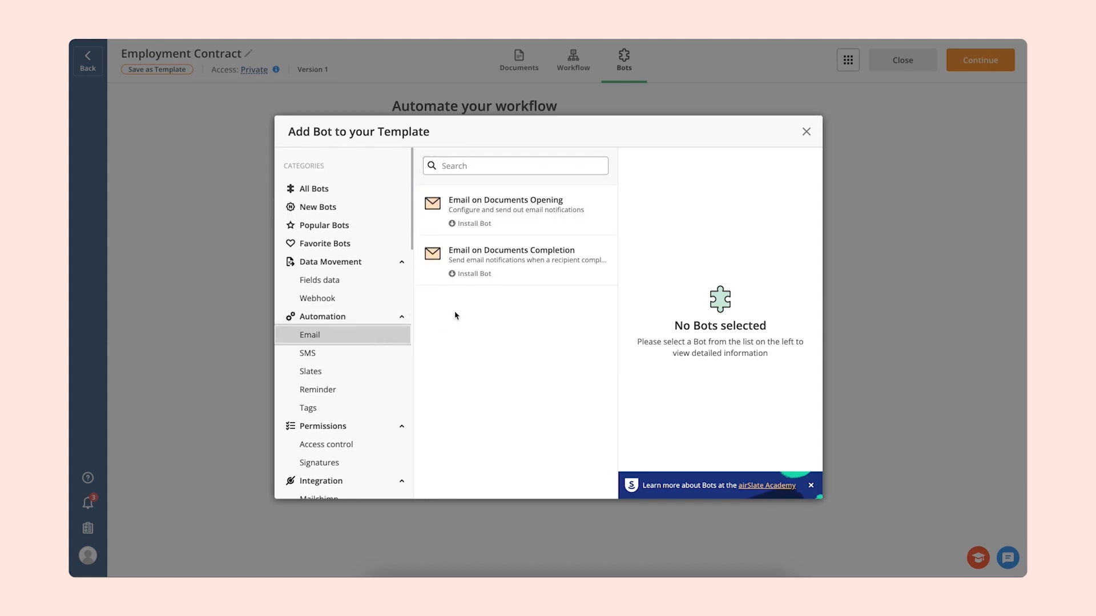
pyautogui.click(477, 253)
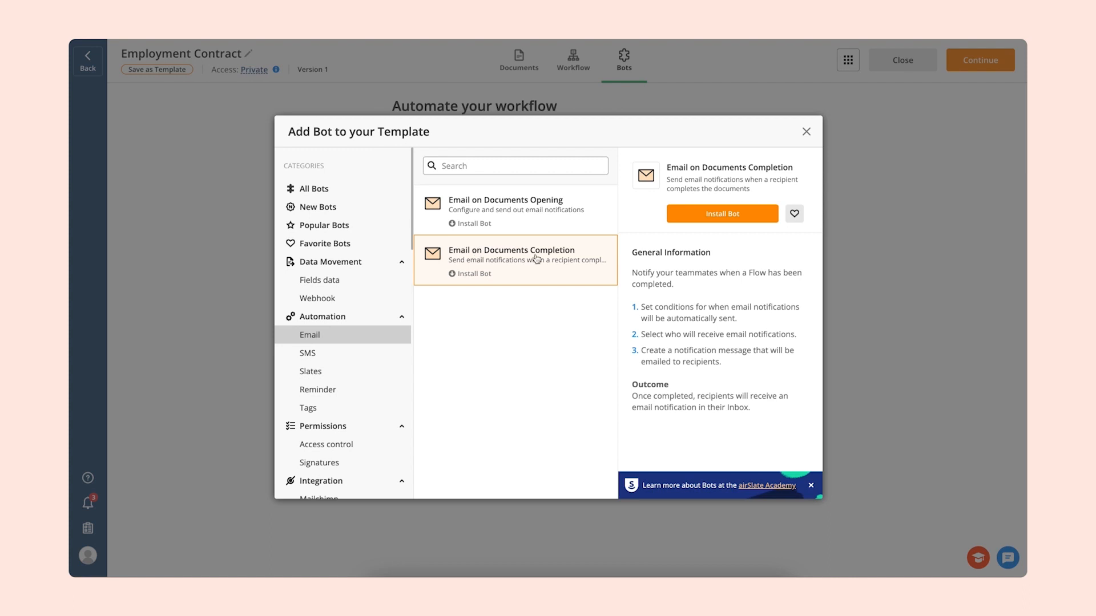
pyautogui.click(686, 220)
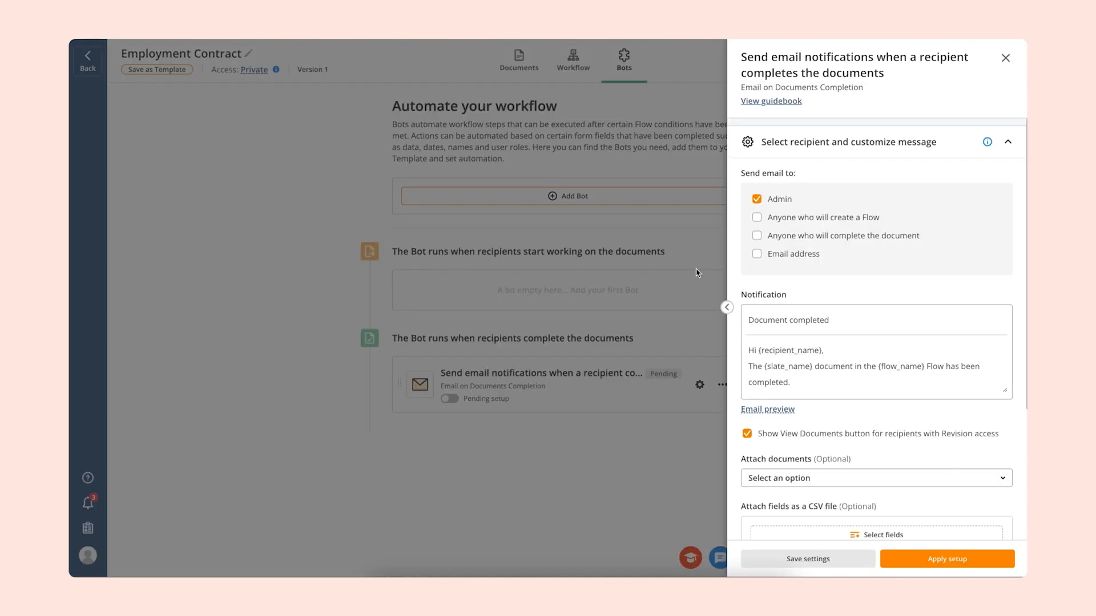
pyautogui.click(757, 236)
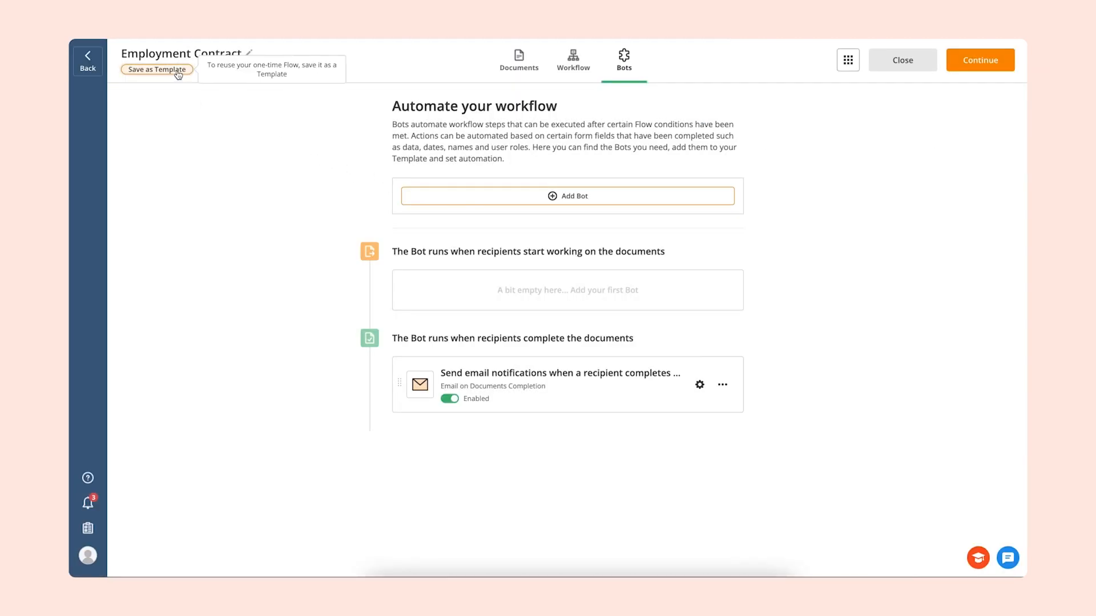
# Step: Save the one-time Employment Contract Flow as a reusable Template
pyautogui.click(178, 73)
pyautogui.click(581, 356)
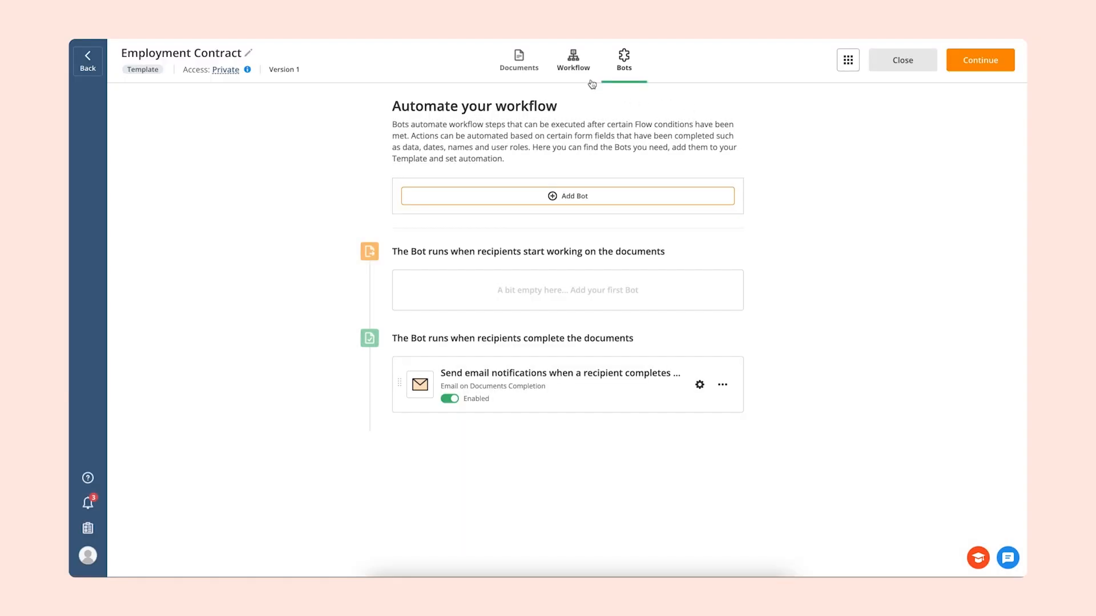
# Step: Enable the shareable link for the Employee step in the workflow's start settings and copy the link
pyautogui.click(573, 61)
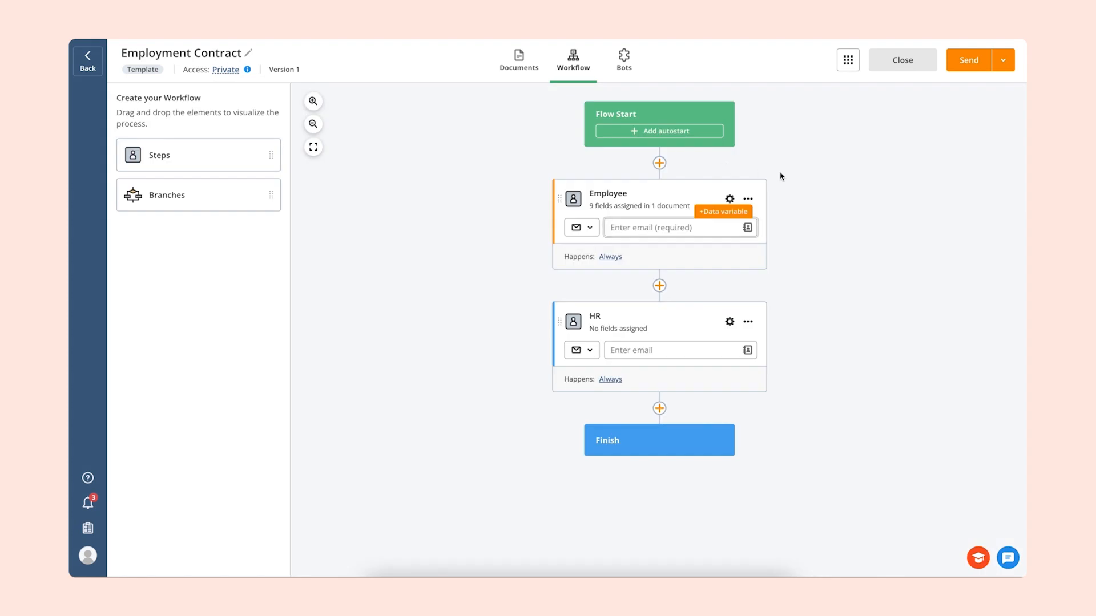
pyautogui.click(1003, 60)
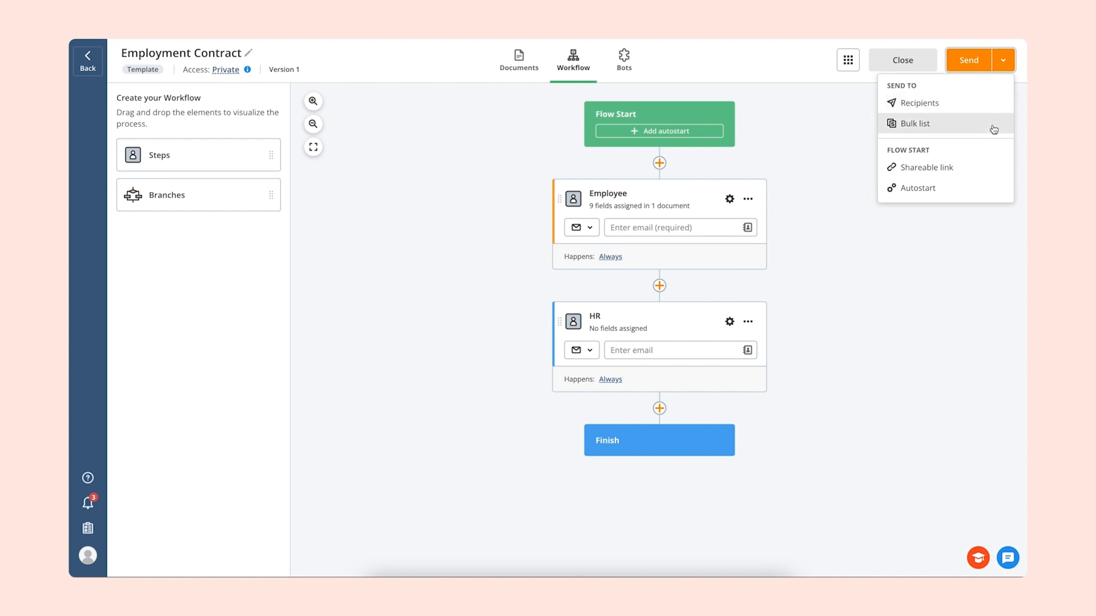
pyautogui.click(979, 171)
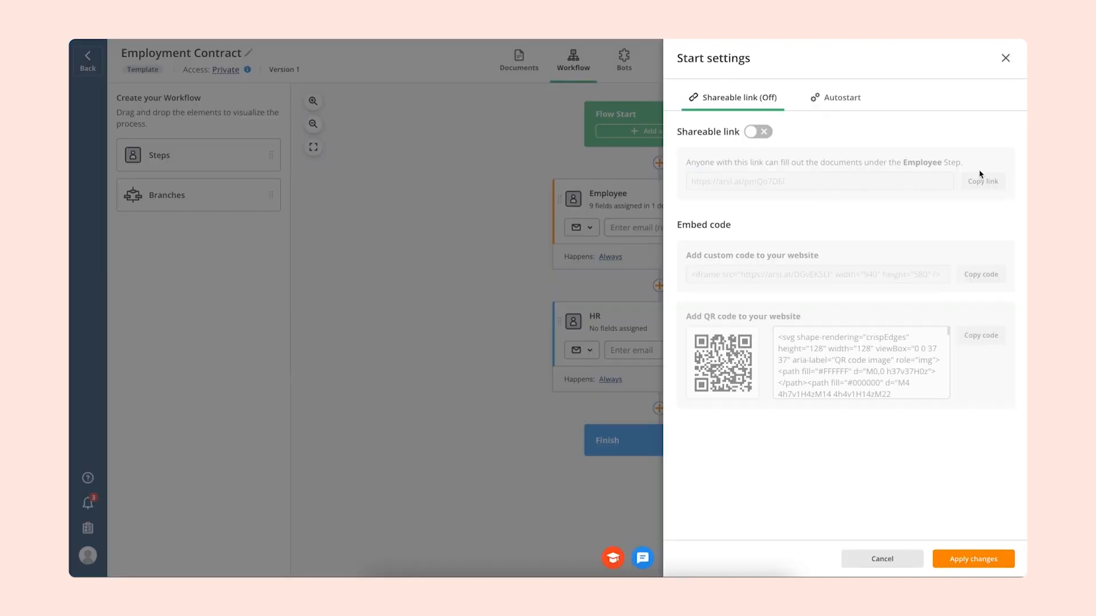
pyautogui.click(759, 131)
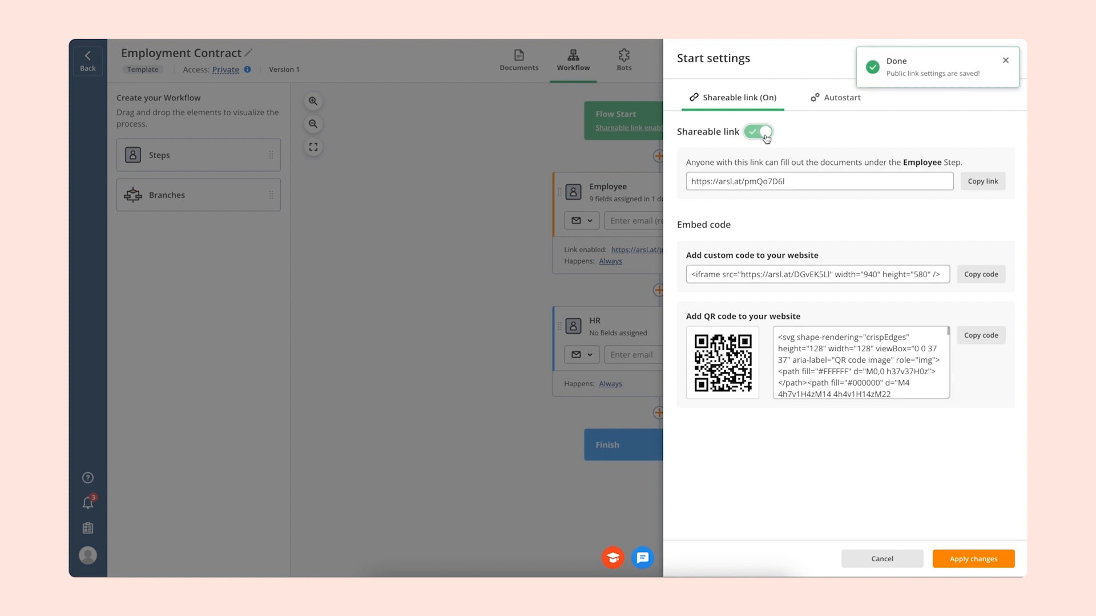
pyautogui.click(979, 189)
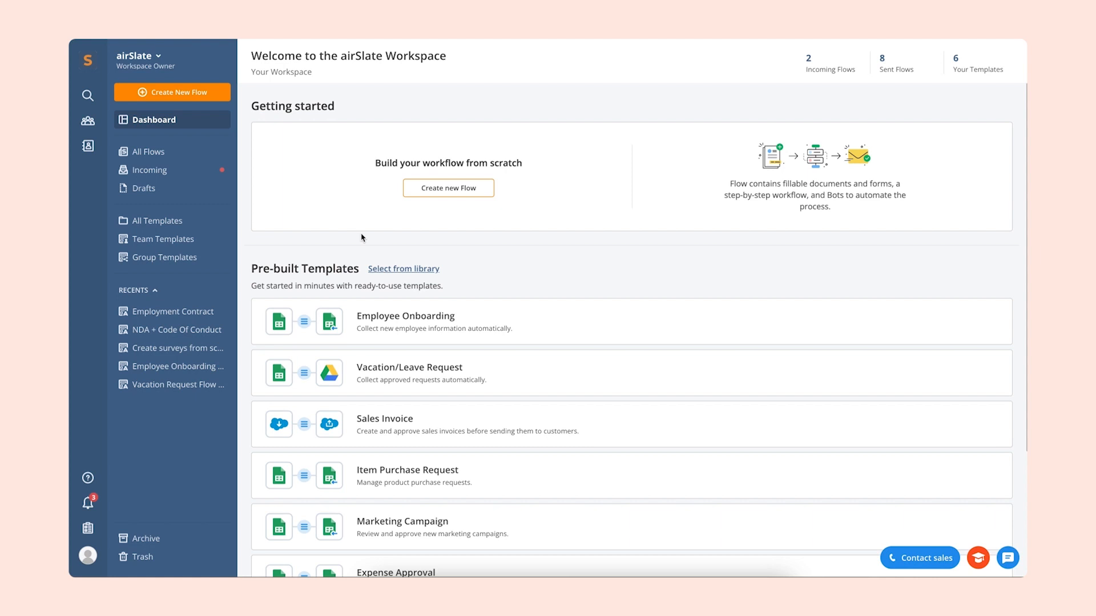
# Step: In the Bots log of today's Employment Contract Flow, examine the condition details in the event log of the Revision 1 Lock the slate Flow Diagram Bot
pyautogui.click(186, 158)
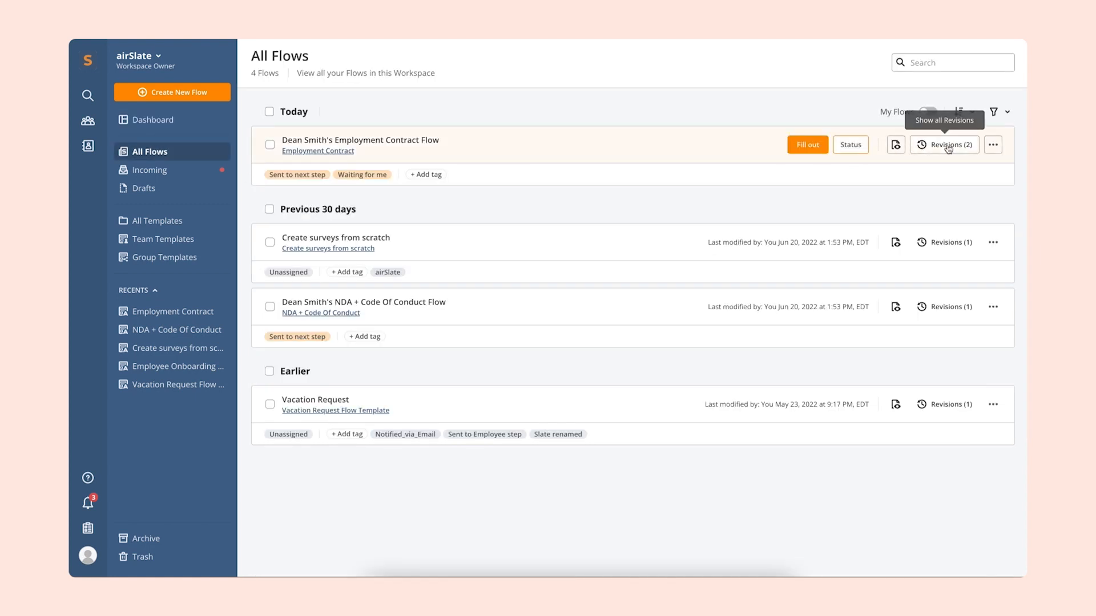
pyautogui.click(992, 147)
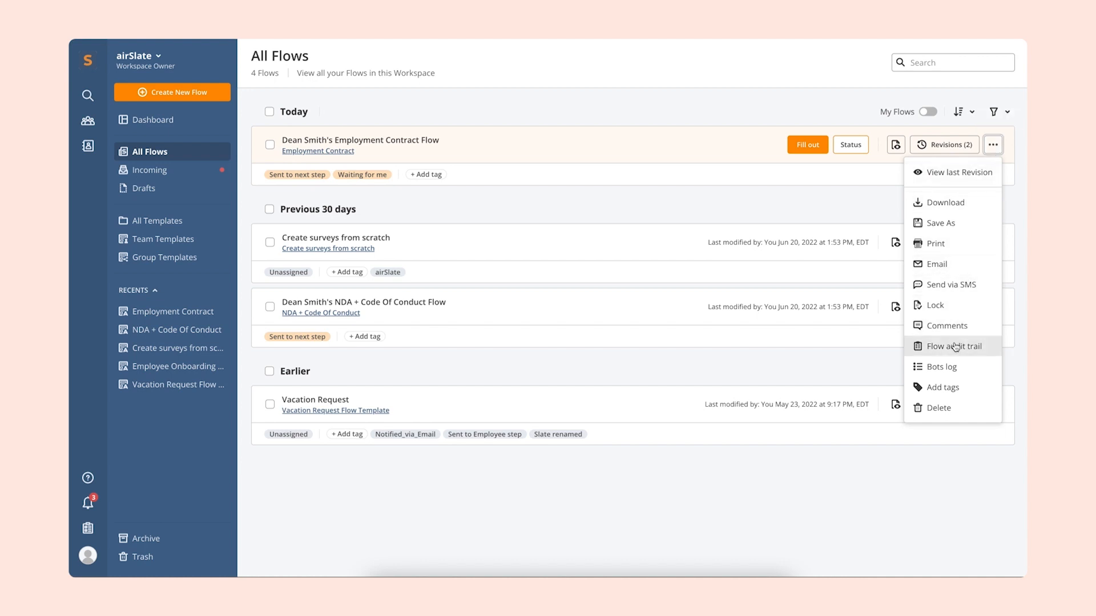
pyautogui.click(949, 369)
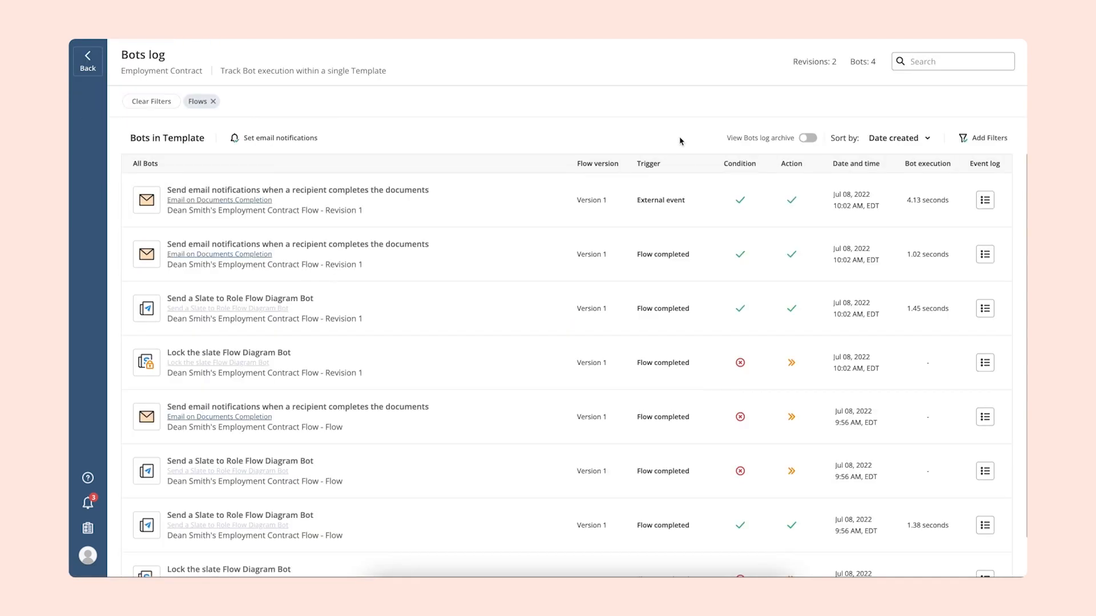
pyautogui.moveTo(741, 363)
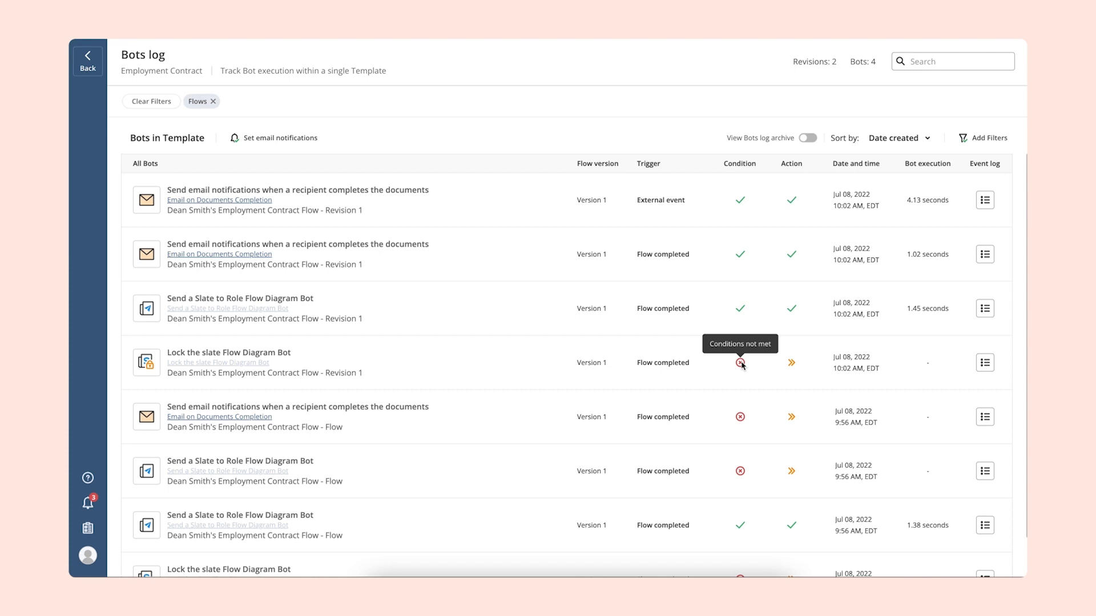
pyautogui.click(987, 363)
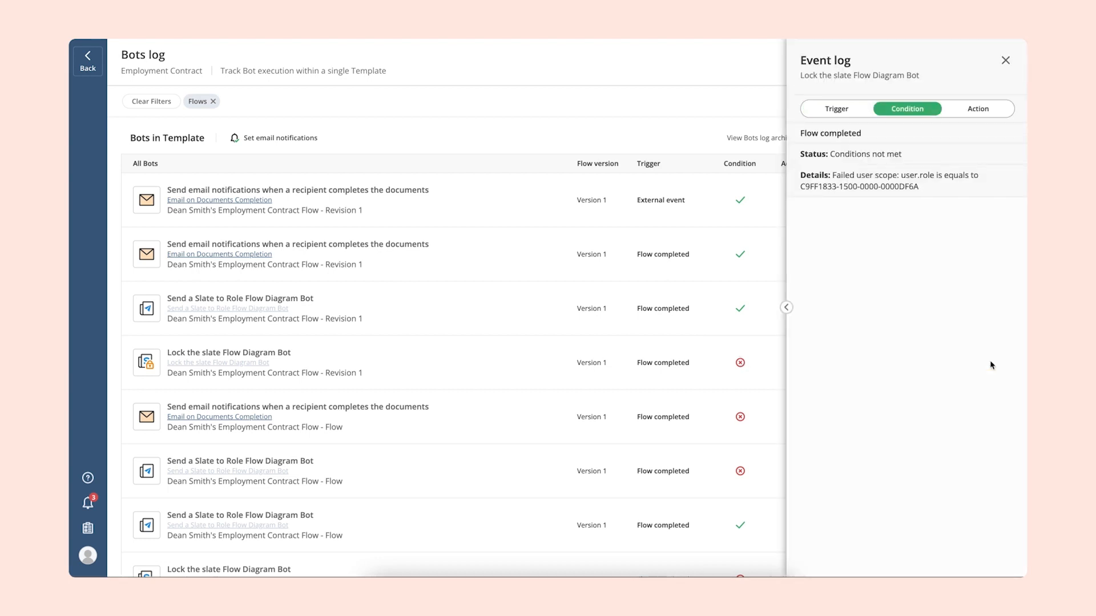
pyautogui.click(1005, 60)
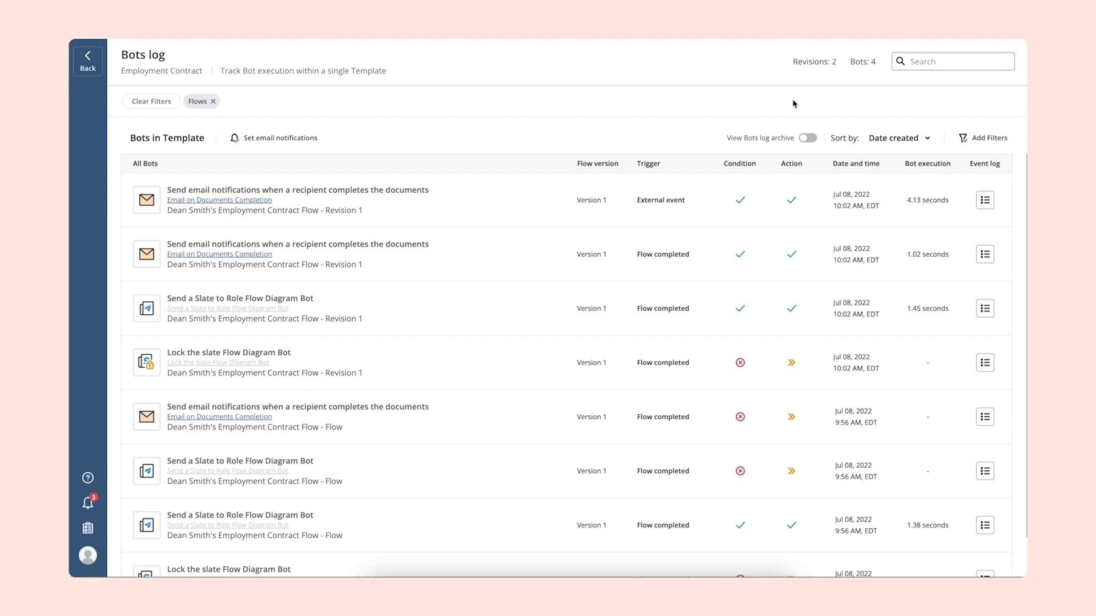